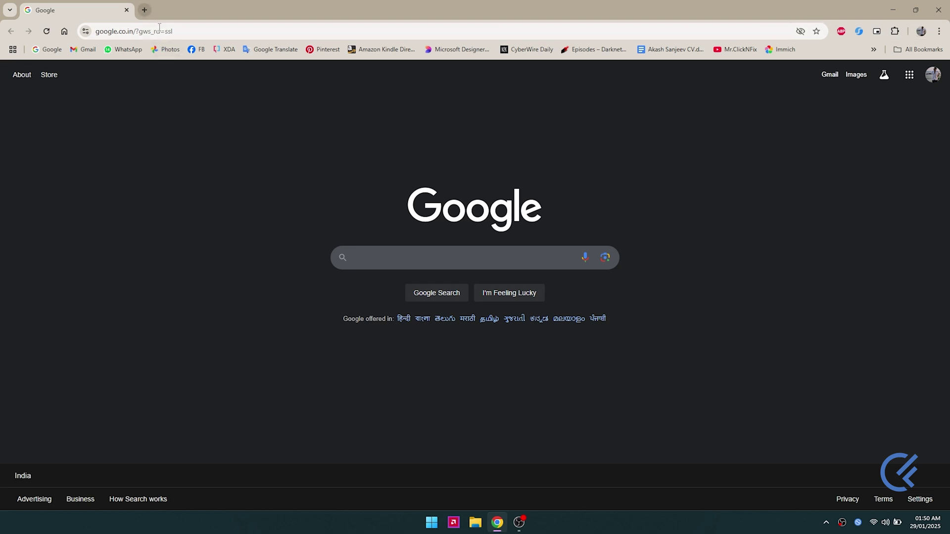
Search Google for 'google takeout' to reach the Takeout export page.
type("g")
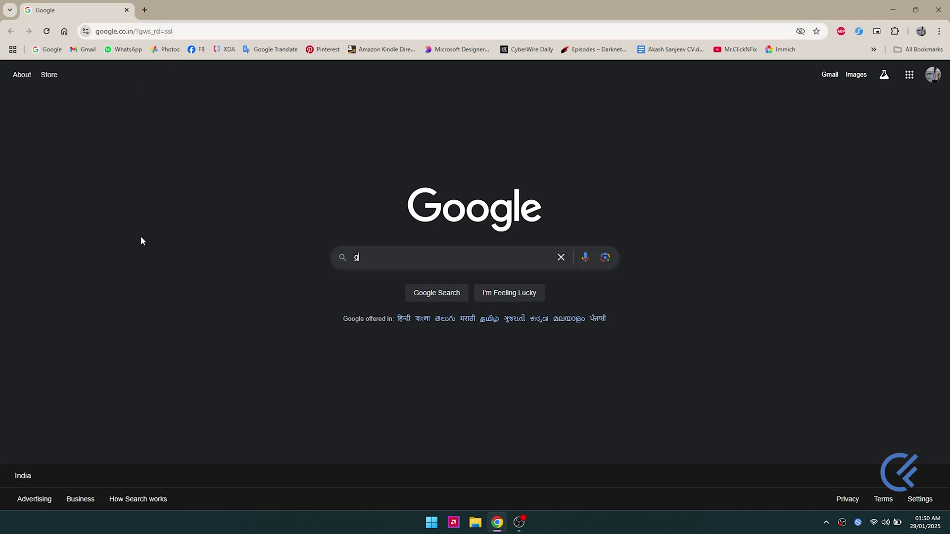
type("oogle ")
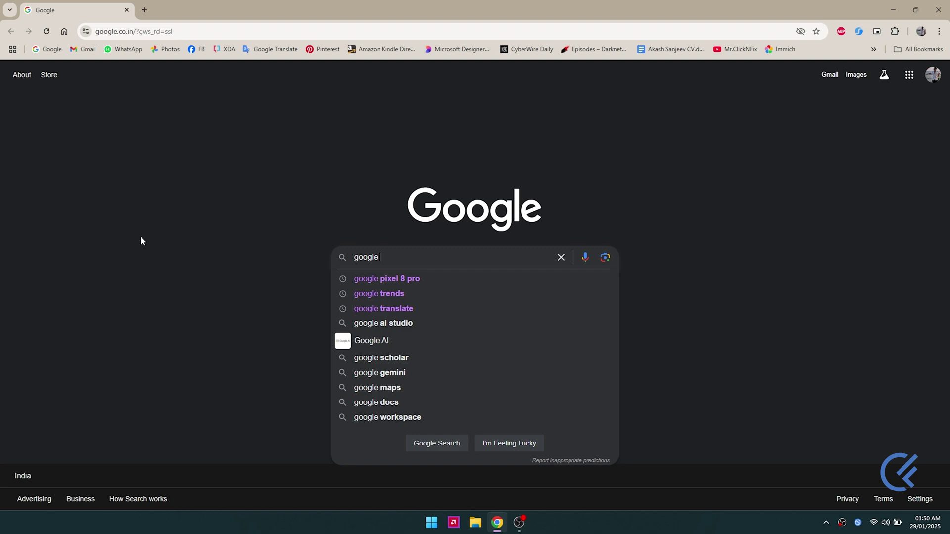
type("takeout")
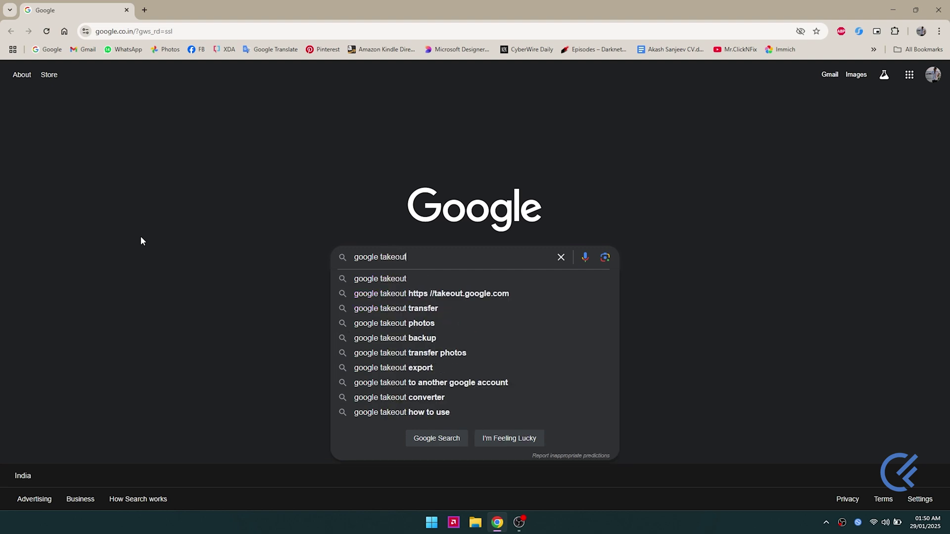
key("Return")
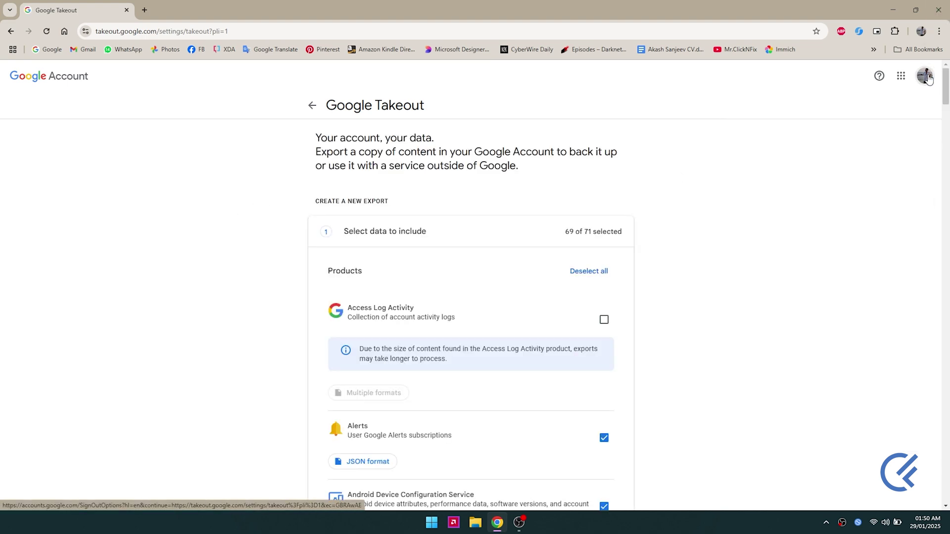
Check the signed-in account, then deselect all preselected Takeout products.
left_click(924, 75)
left_click(924, 76)
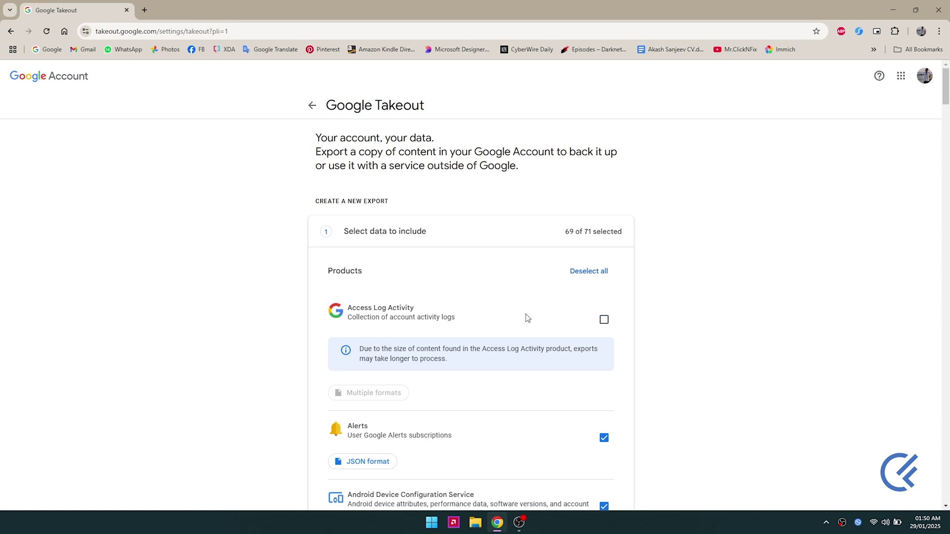
scroll(525, 318, "down", 3)
scroll(621, 295, "up", 3)
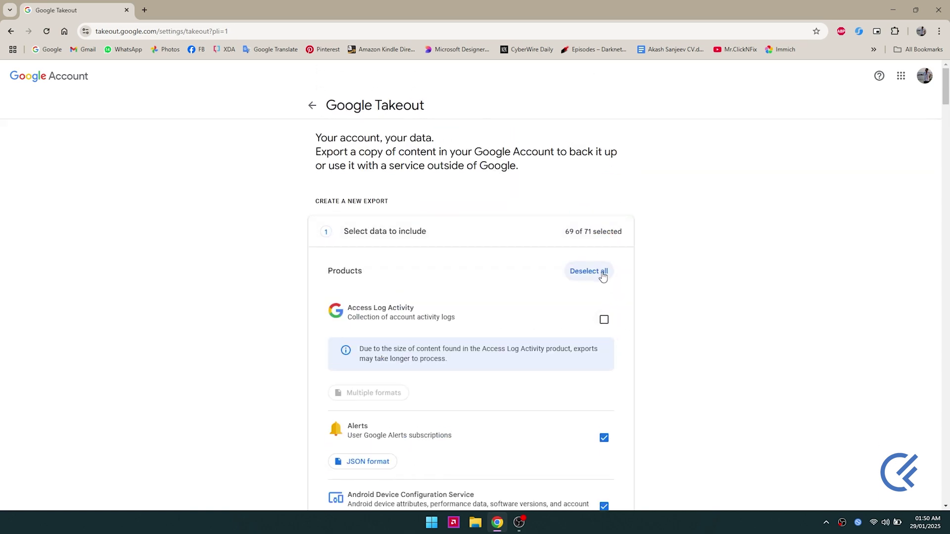
left_click(602, 275)
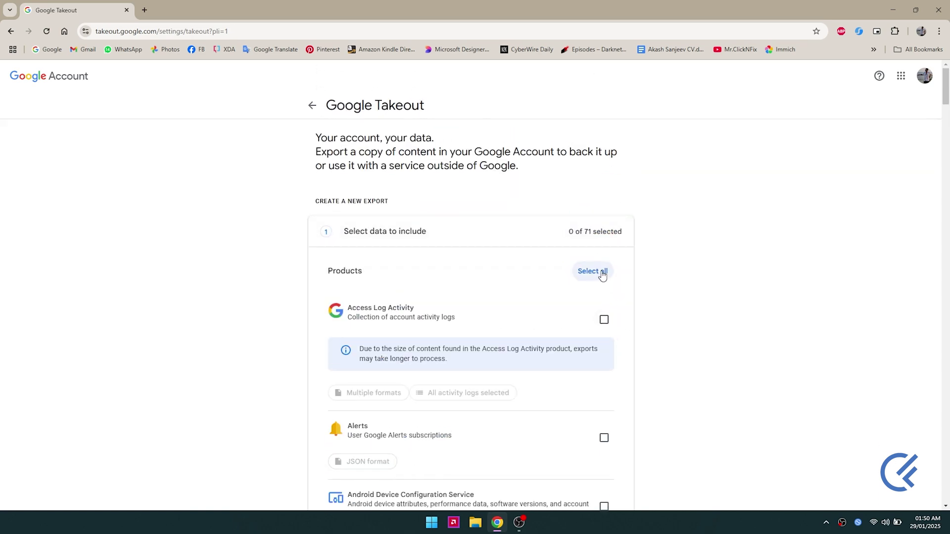
Go through the product list to Google Photos and on to the bottom of the page.
scroll(545, 285, "down", 15)
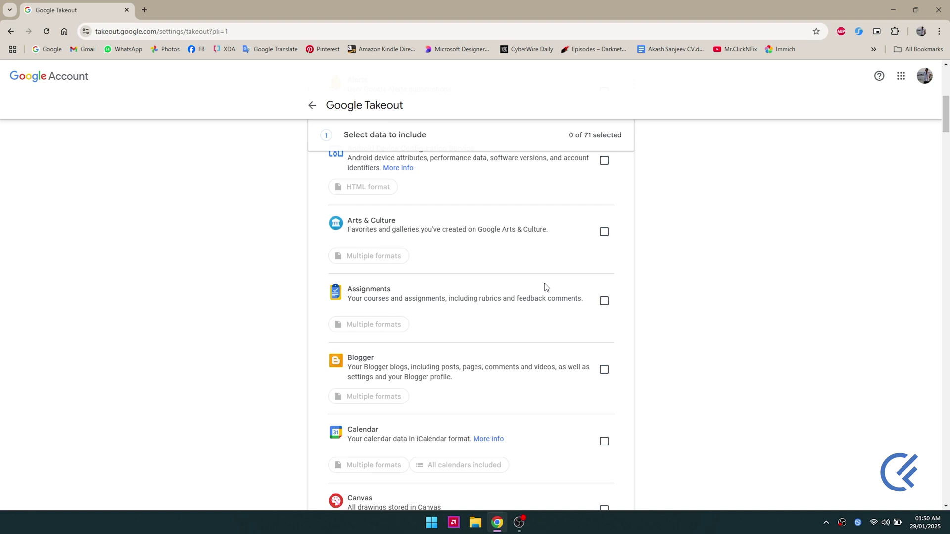
scroll(546, 287, "down", 20)
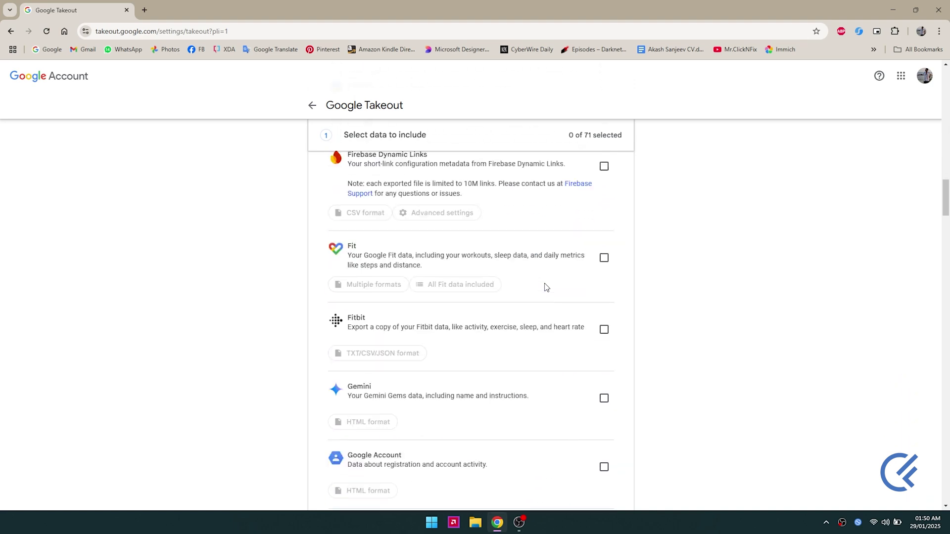
scroll(545, 287, "down", 20)
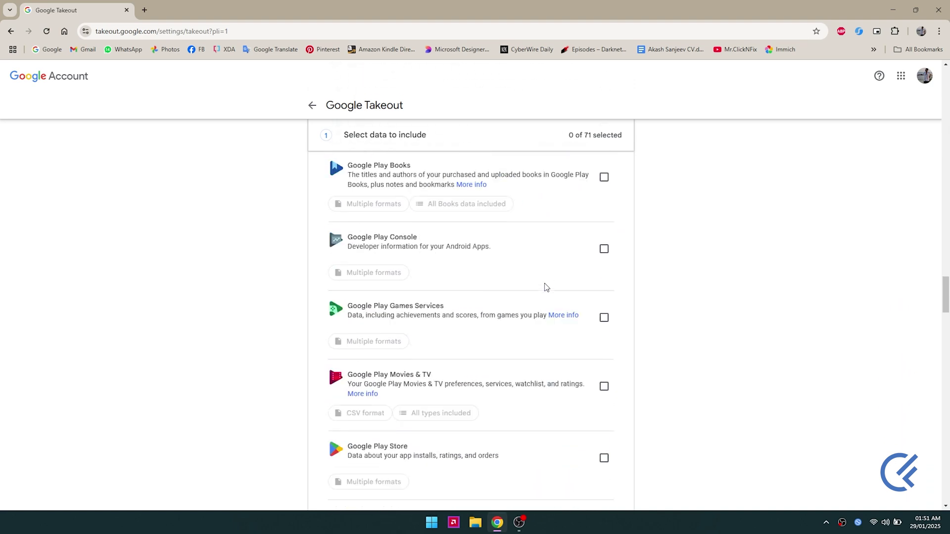
scroll(545, 287, "down", 20)
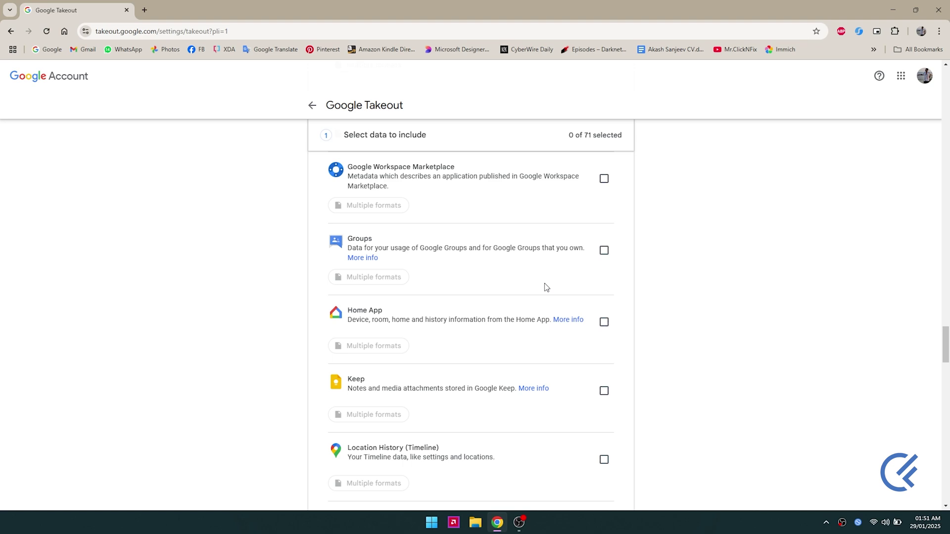
scroll(546, 287, "down", 20)
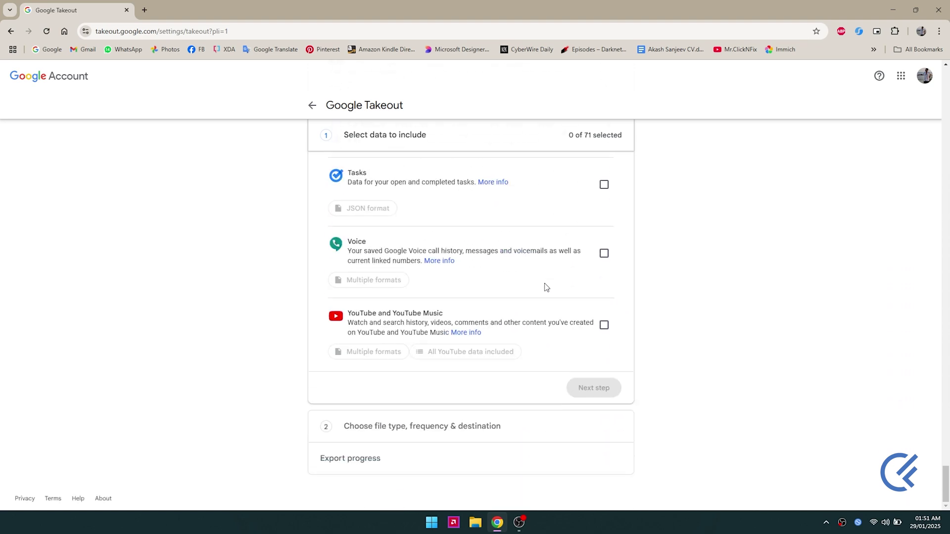
scroll(546, 288, "up", 20)
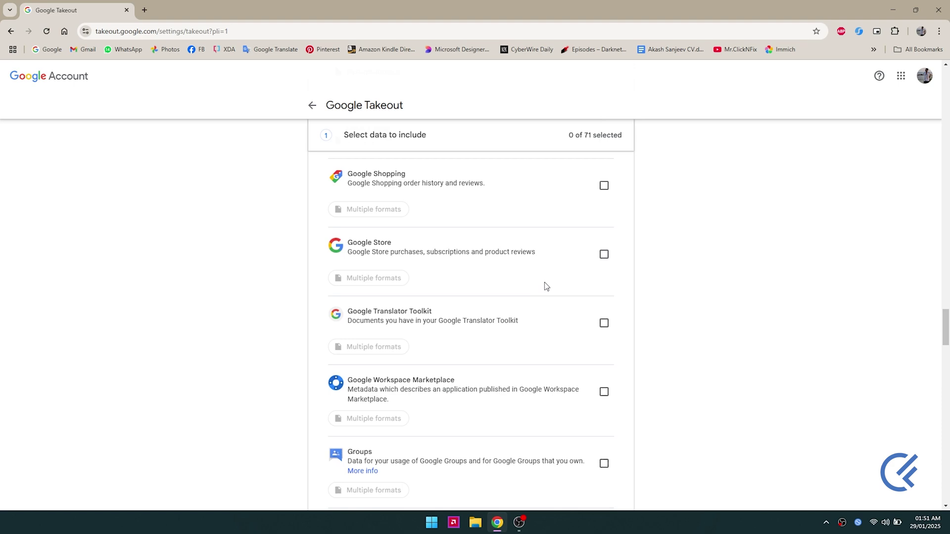
scroll(545, 285, "up", 18)
scroll(545, 287, "down", 6)
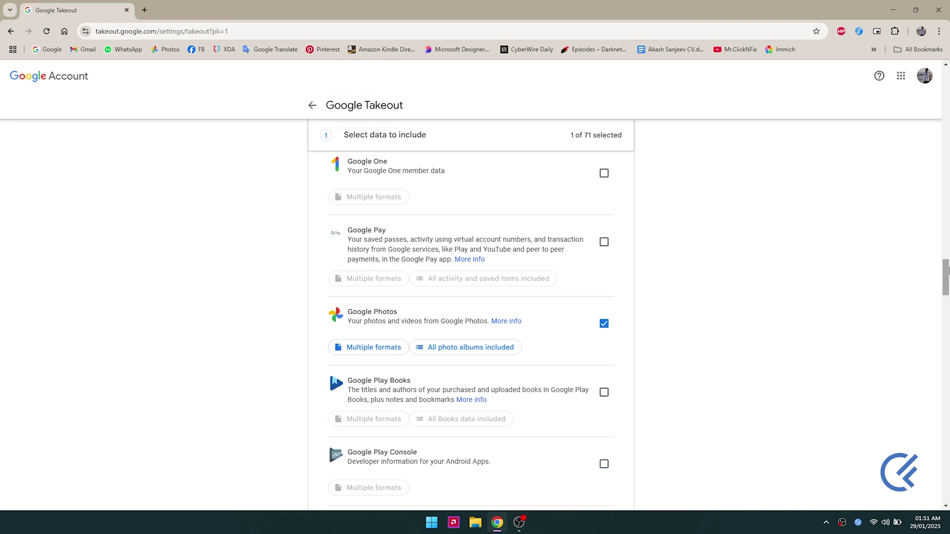
scroll(828, 276, "down", 8)
left_click_drag(947, 313, 946, 495)
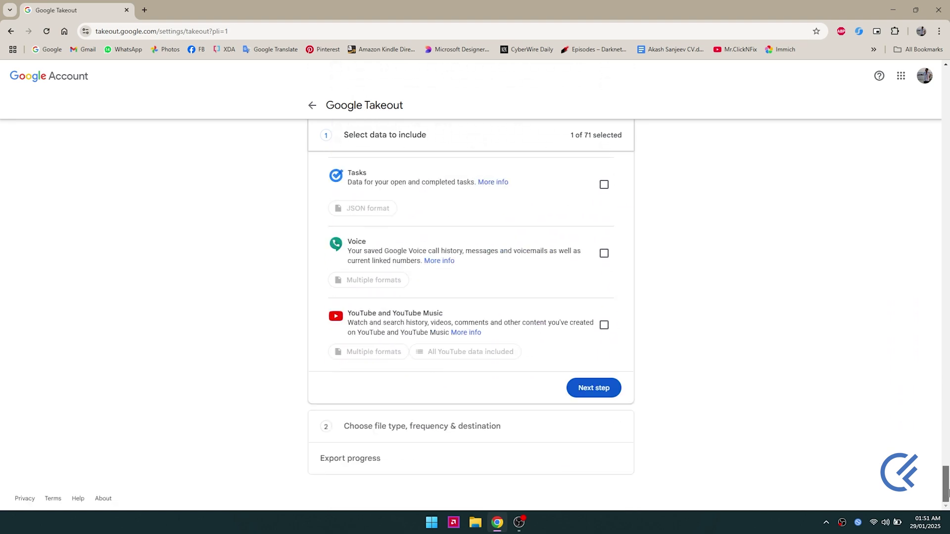
Keep the emailed download link as destination and .zip as the archive type.
left_click(593, 388)
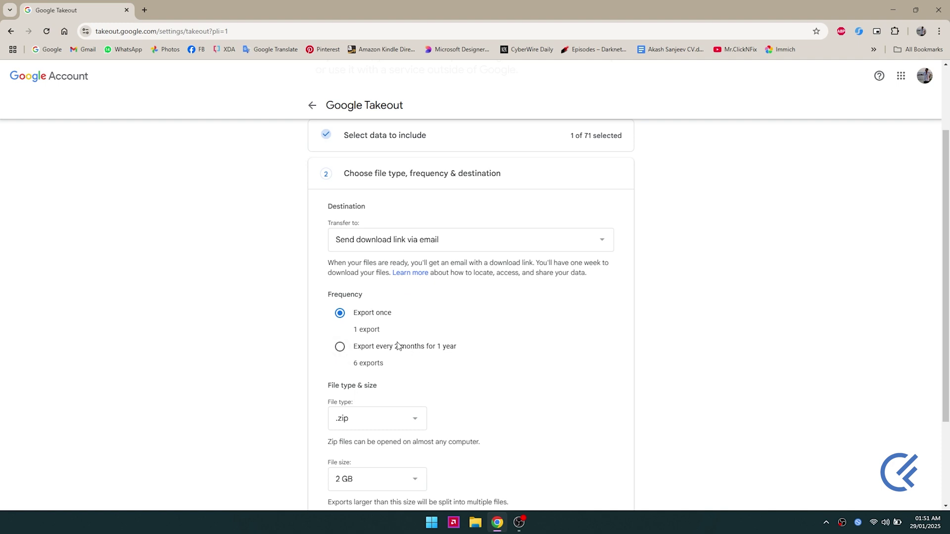
left_click(425, 241)
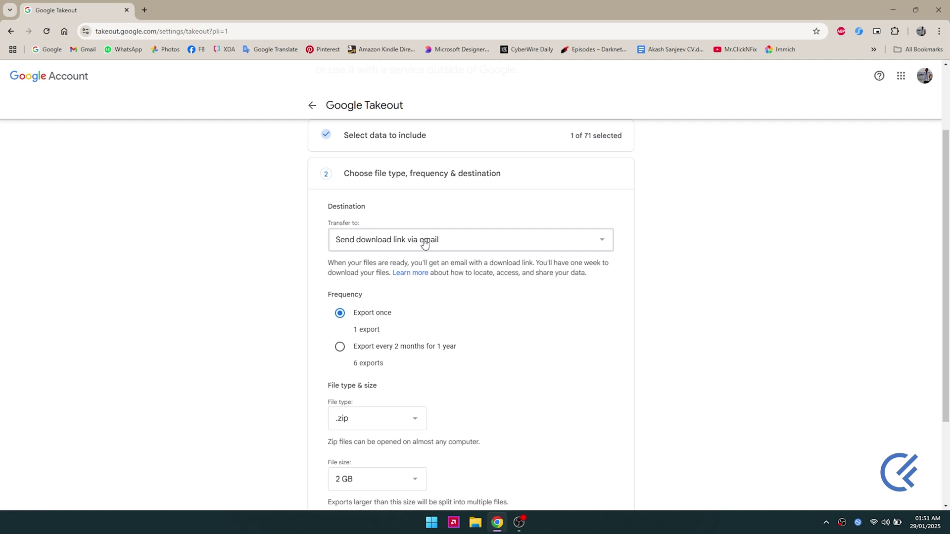
left_click(424, 241)
scroll(398, 409, "down", 3)
left_click(376, 301)
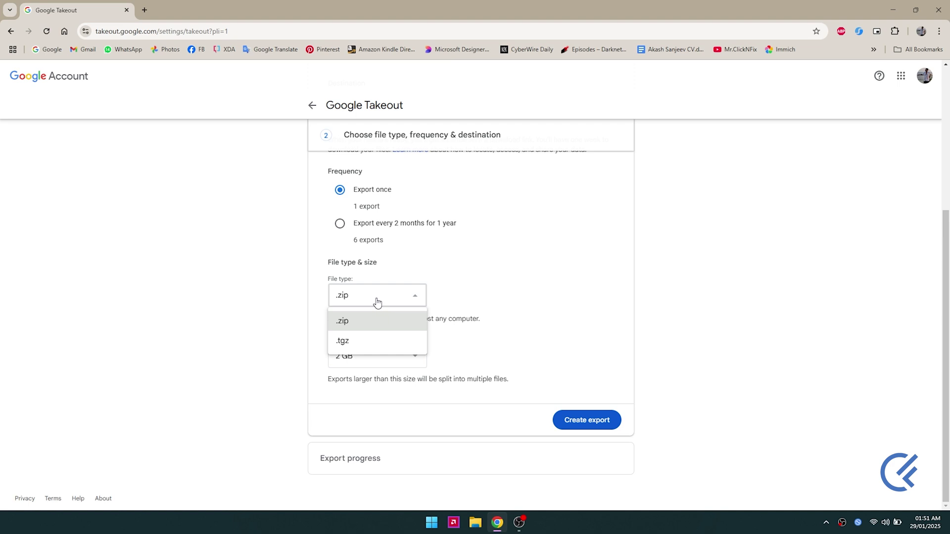
left_click(377, 302)
Split the archive into 50 GB files and create the export.
left_click(366, 360)
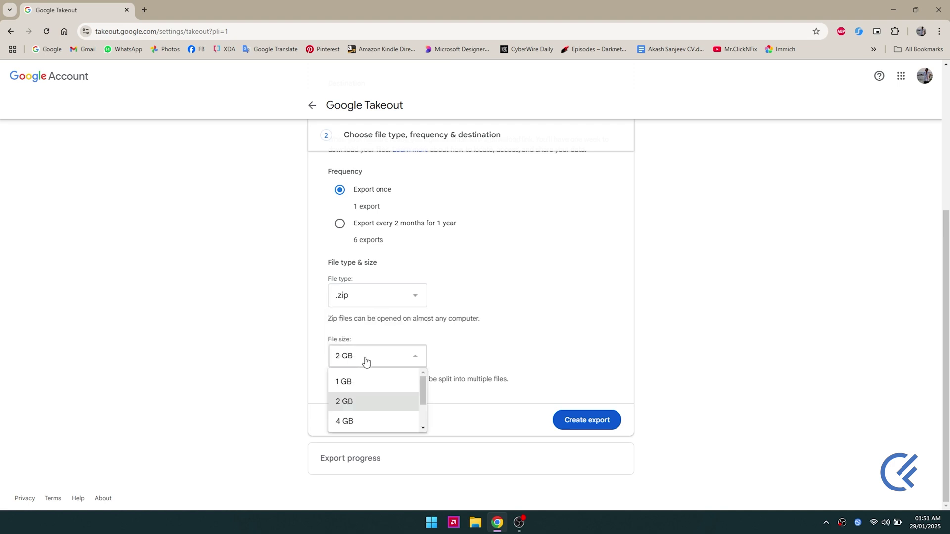
scroll(362, 419, "down", 2)
left_click(361, 419)
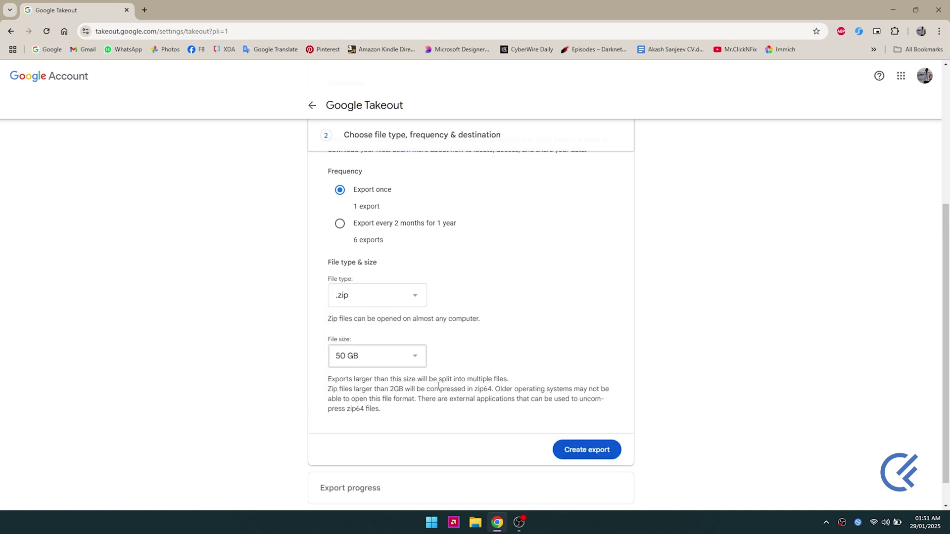
left_click(578, 451)
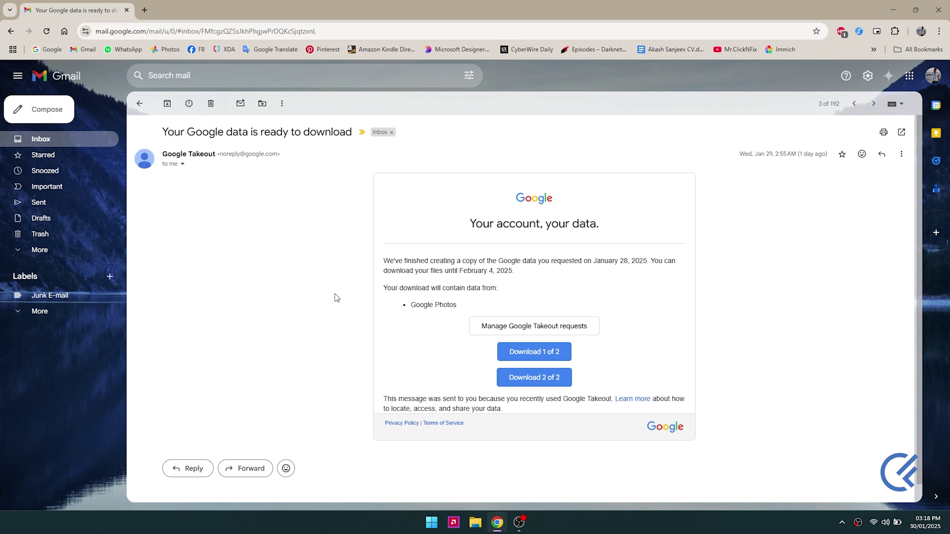
Open the email's 'Download 1 of 2' link in a new tab and verify the account password.
mouse_move(551, 269)
left_mouse_down()
mouse_move(431, 271)
mouse_move(561, 271)
left_mouse_up()
right_click(538, 361)
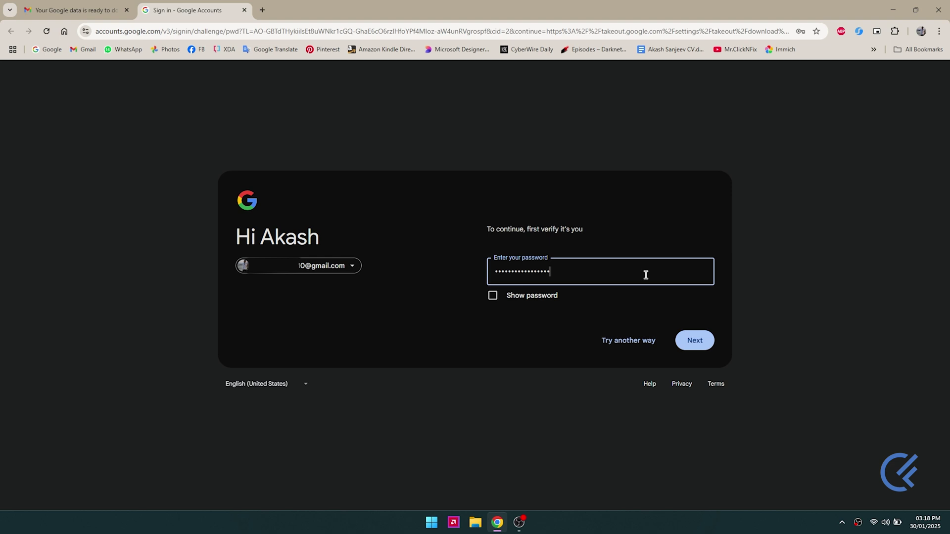
key("Return")
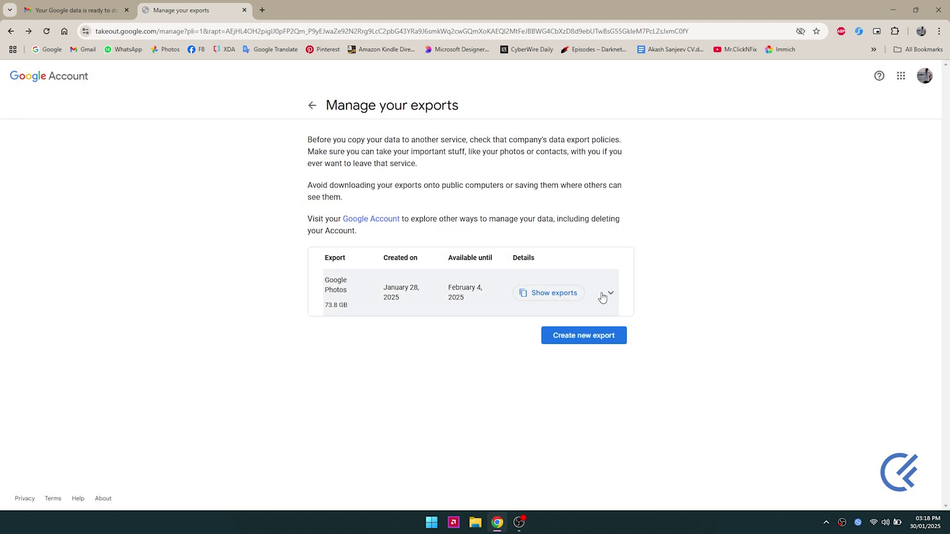
Expand the Google Photos export and save part 1 to the Desktop.
left_click(606, 295)
left_click(553, 296)
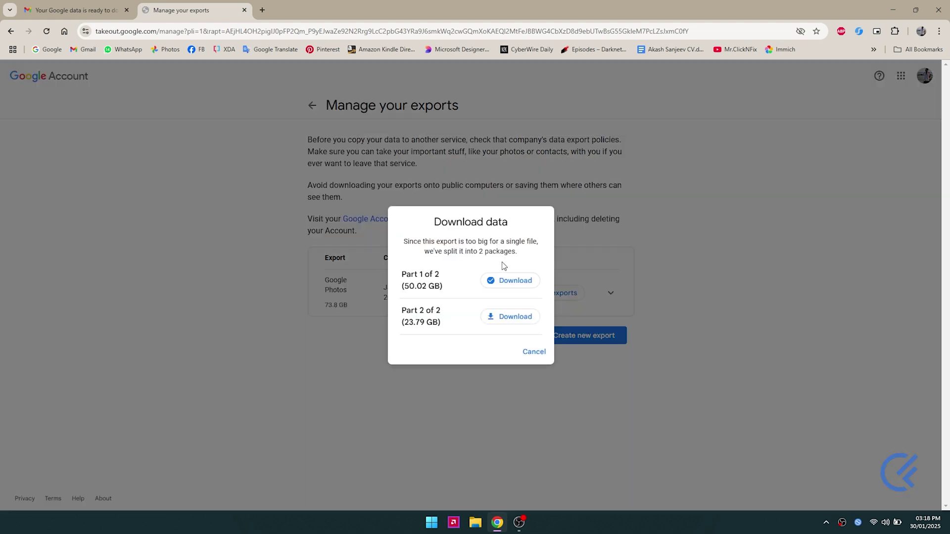
left_click(520, 282)
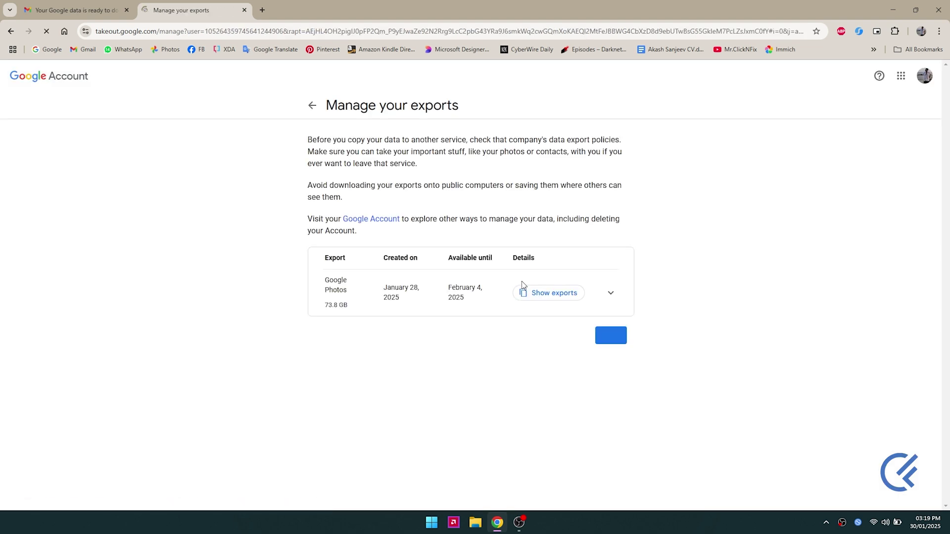
left_click(523, 287)
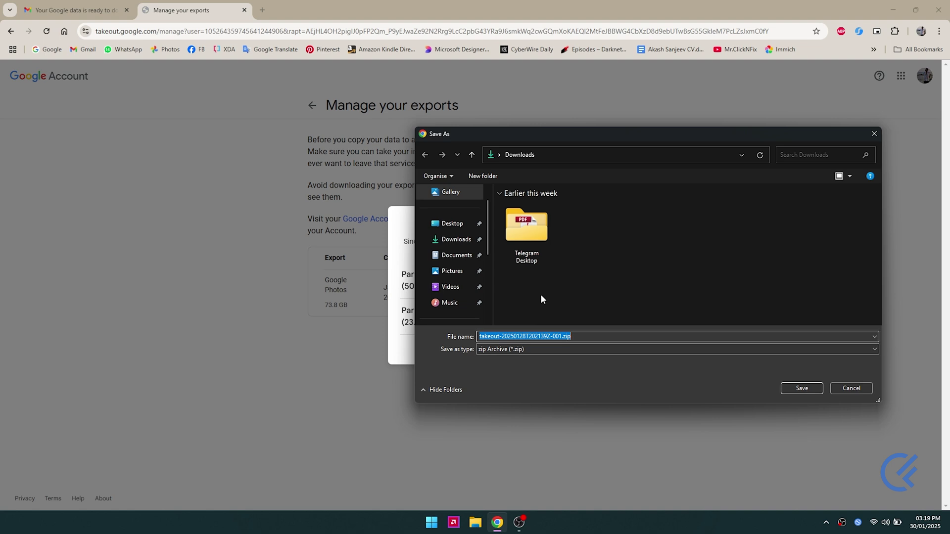
left_click(449, 225)
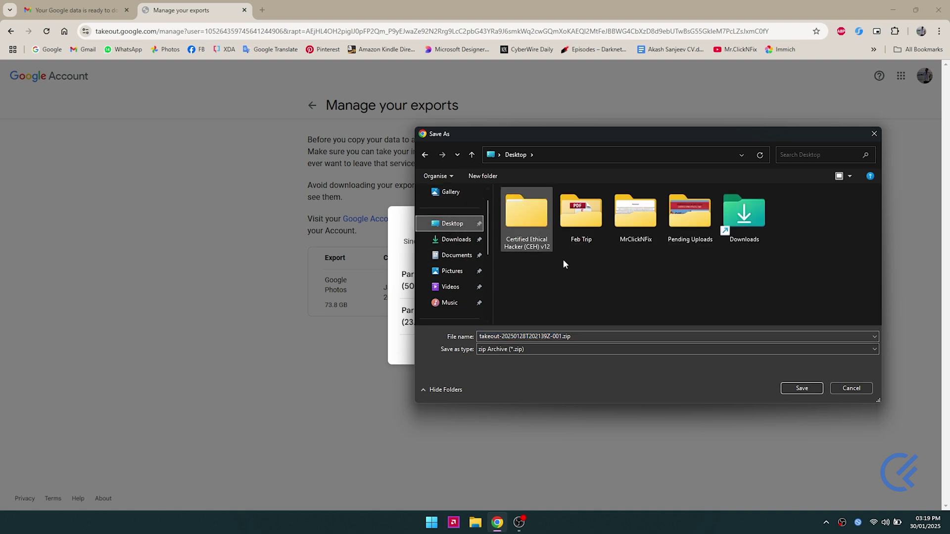
left_click(797, 390)
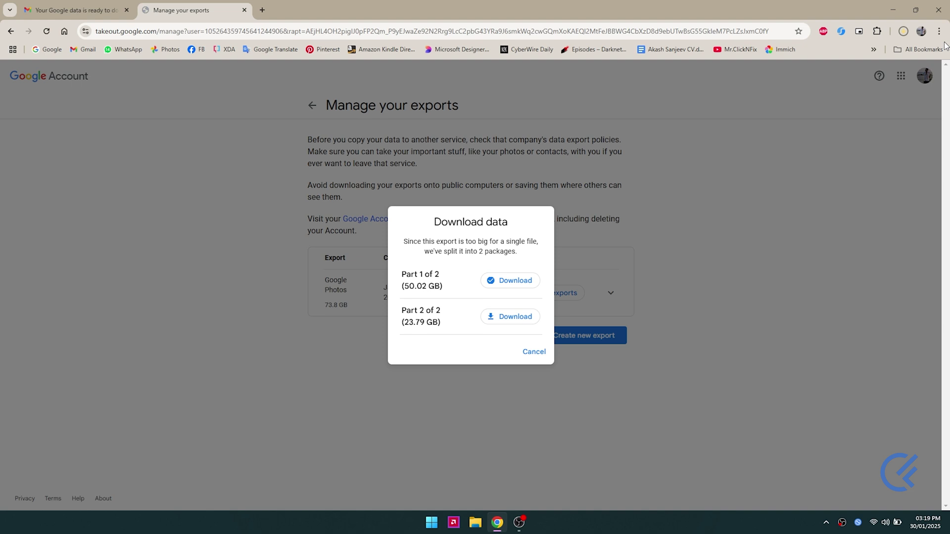
Save Part 2 (23.79 GB) to the Desktop and close the Download data dialog.
left_click(512, 316)
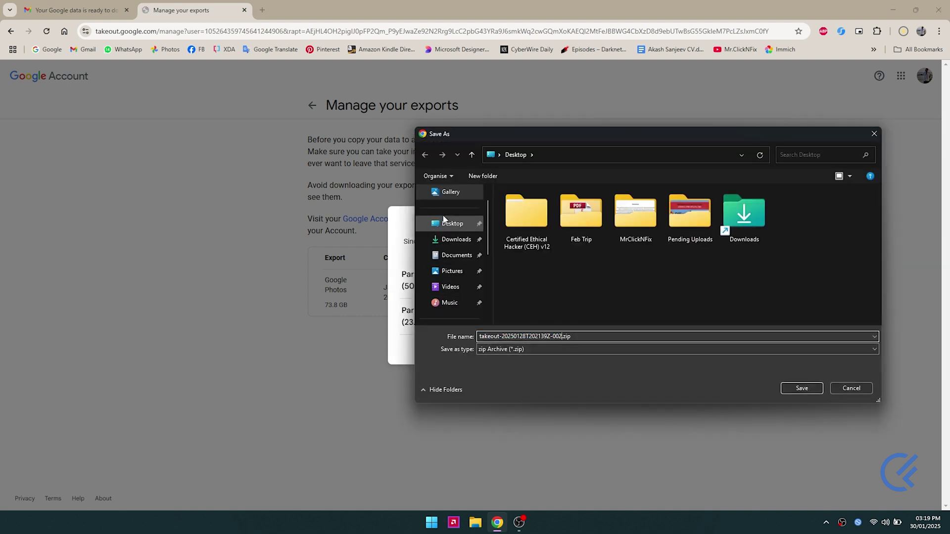
left_click(452, 223)
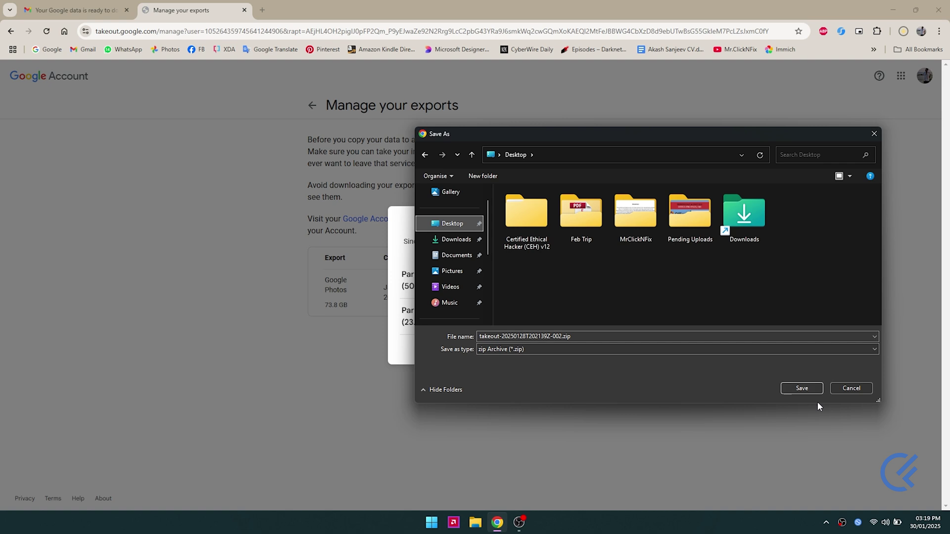
left_click(806, 392)
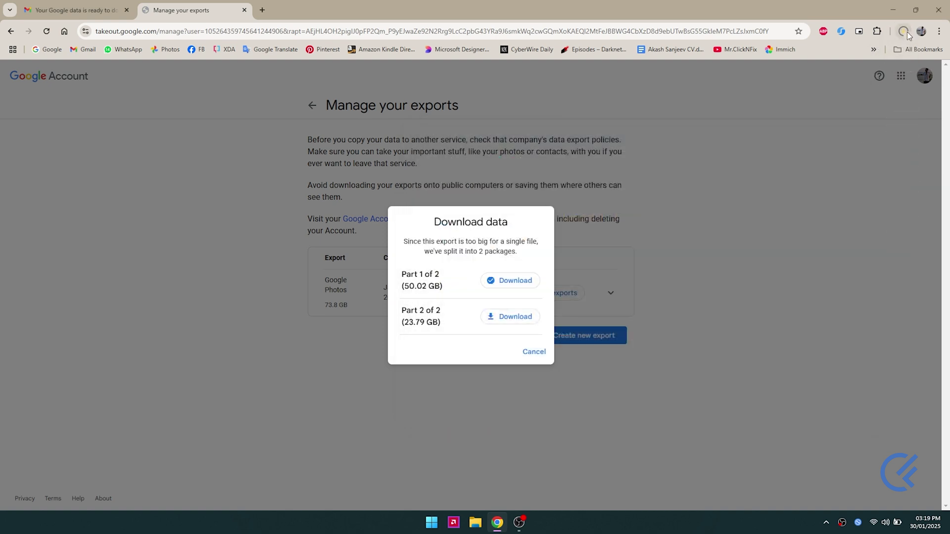
left_click(683, 352)
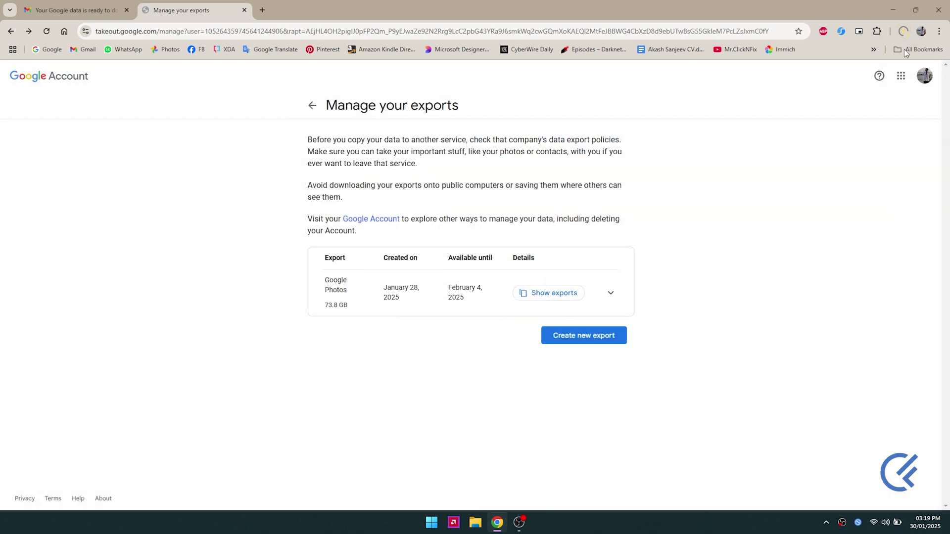
Open Chrome's full download history, then review the export's creation and expiry dates.
left_click(903, 30)
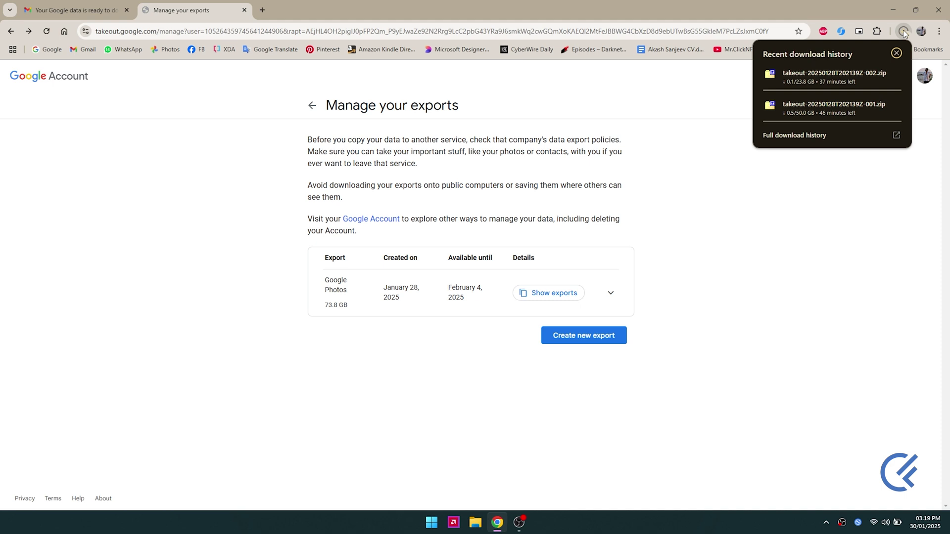
left_click(791, 135)
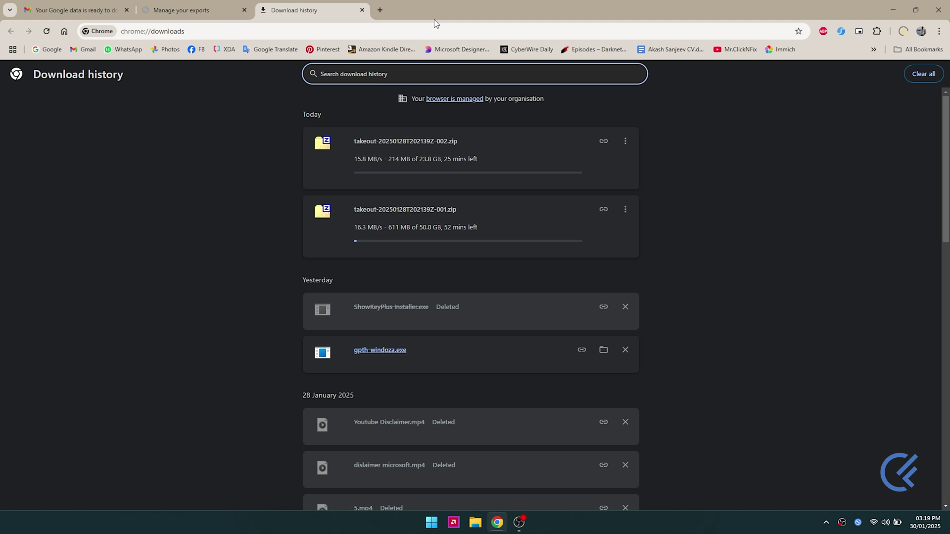
left_click(248, 5)
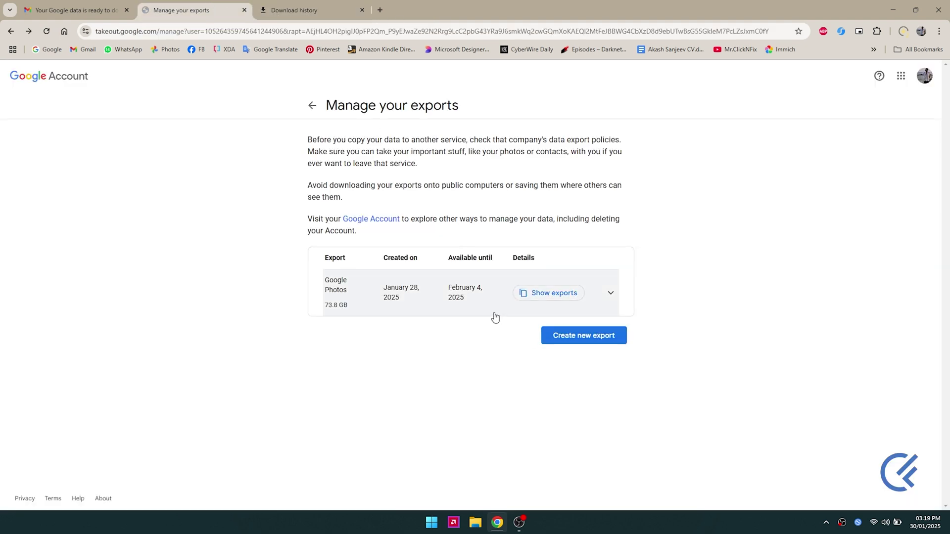
left_click_drag(494, 316, 318, 275)
left_click(228, 347)
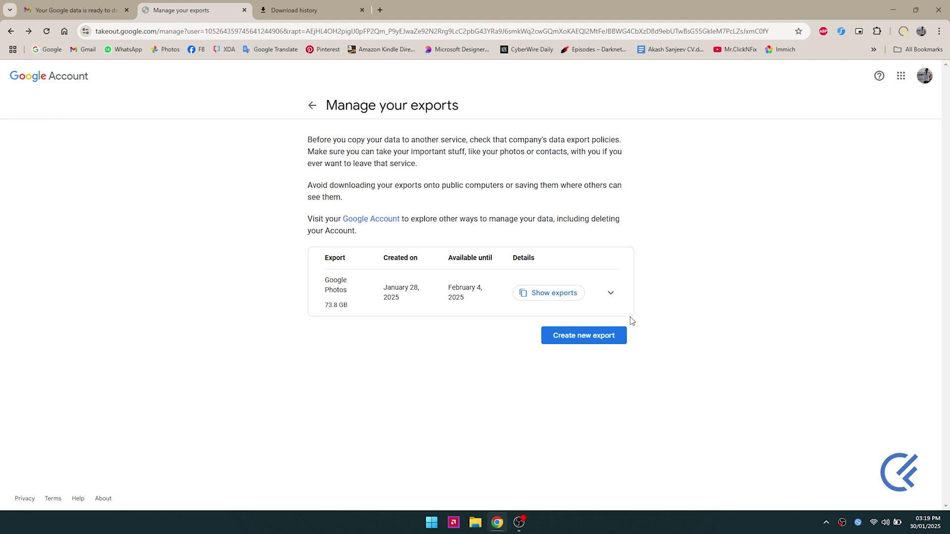
left_click(611, 293)
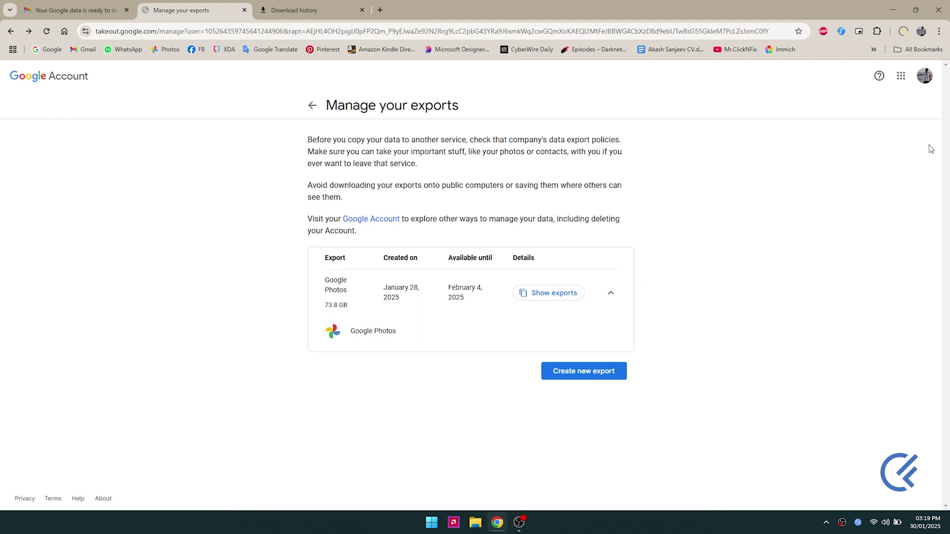
Back on the download history, close Chrome but choose Continue downloading.
left_click(300, 6)
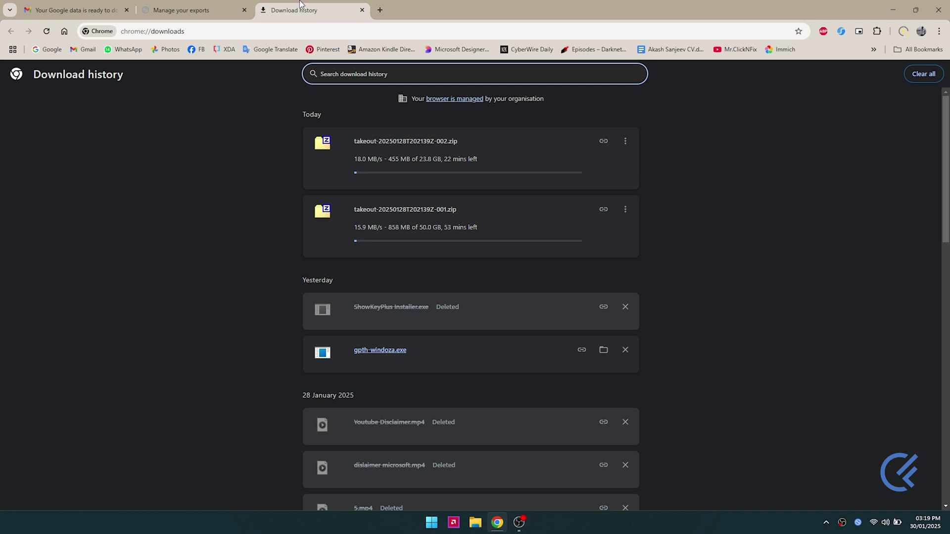
left_click(938, 10)
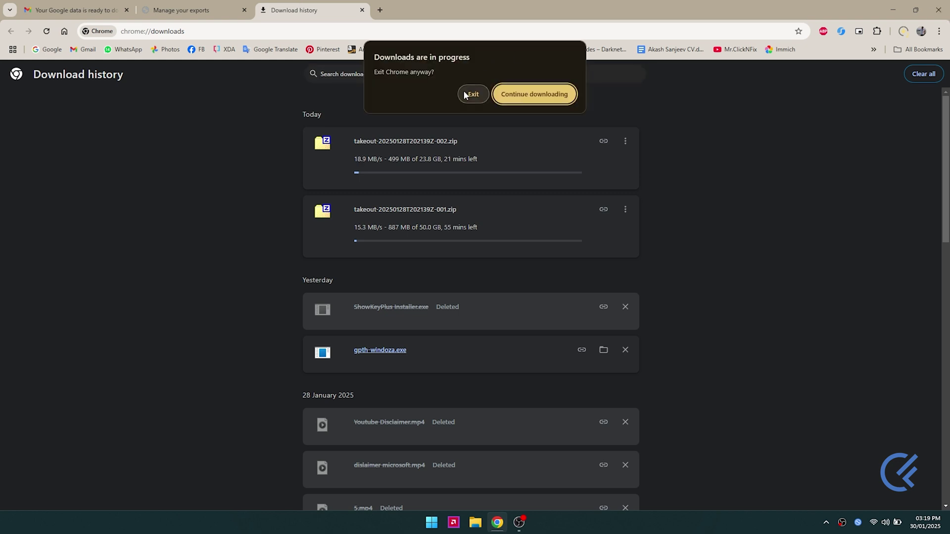
left_click(515, 94)
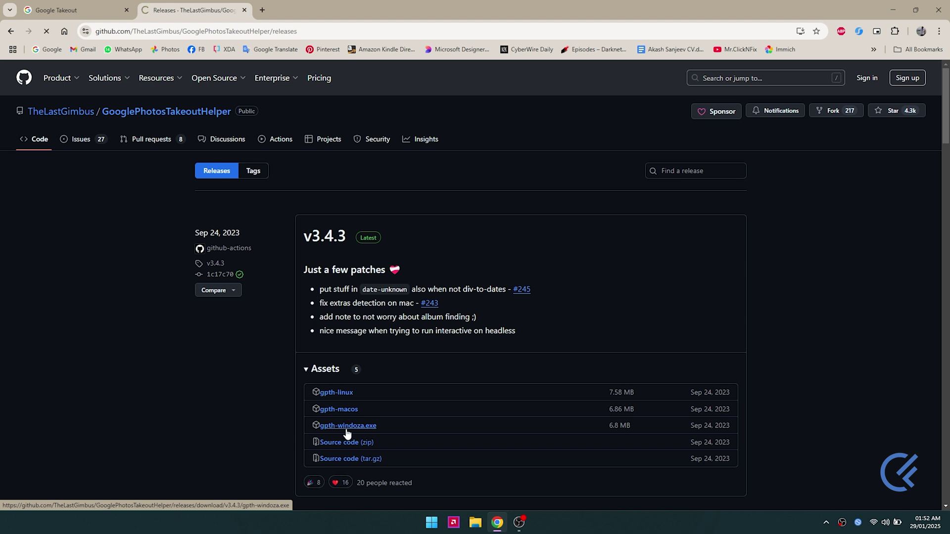
Save gpth-windoza.exe from the v3.4.3 release assets to the Desktop.
left_click(347, 429)
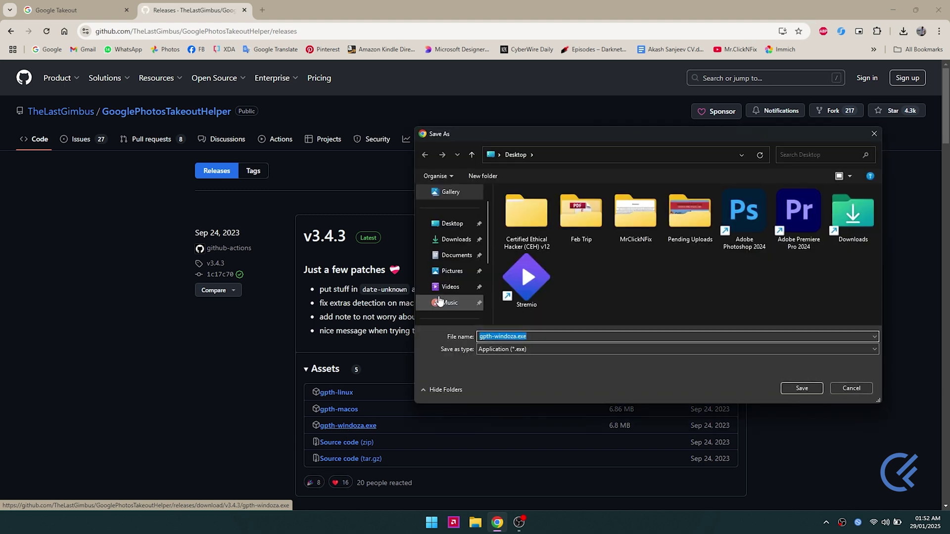
left_click(802, 389)
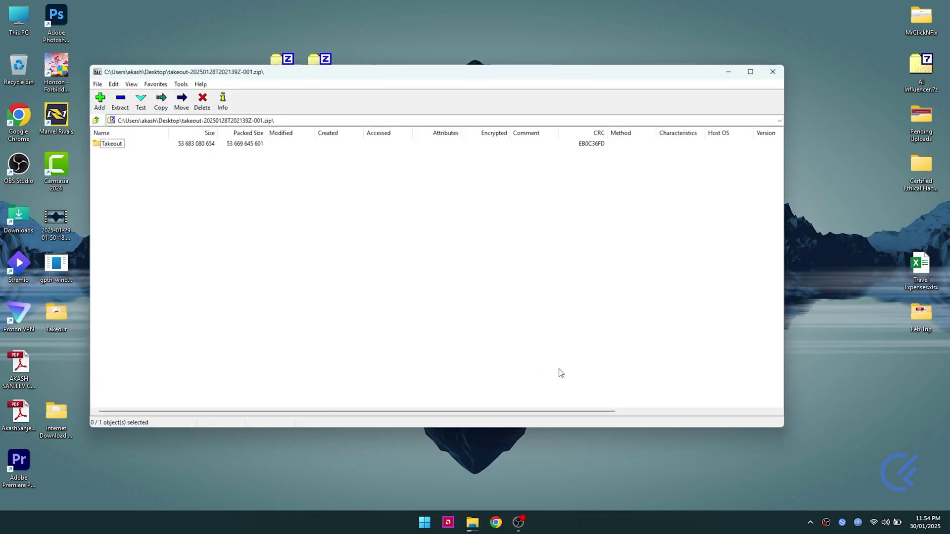
Extract the Takeout folder from takeout-20250128T202139Z-001.zip to the Desktop.
left_click(108, 143)
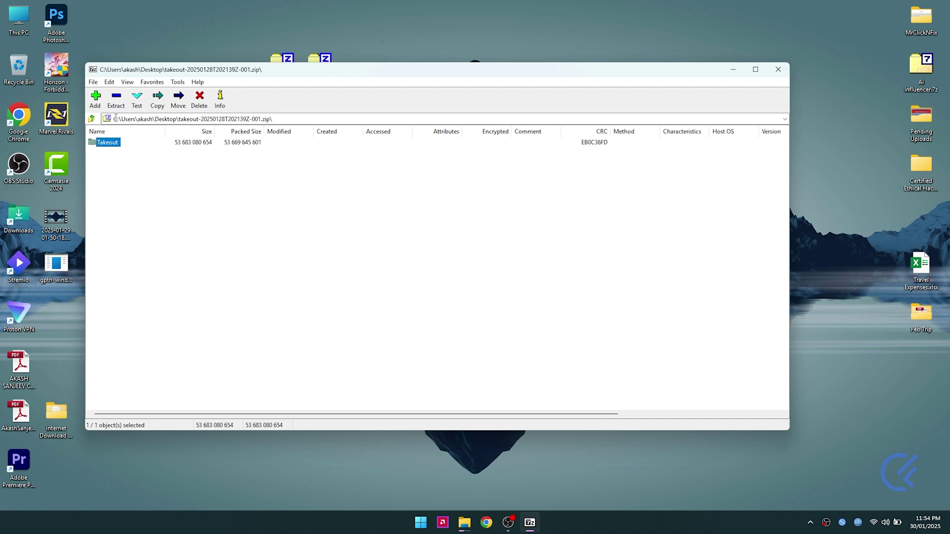
left_click(117, 99)
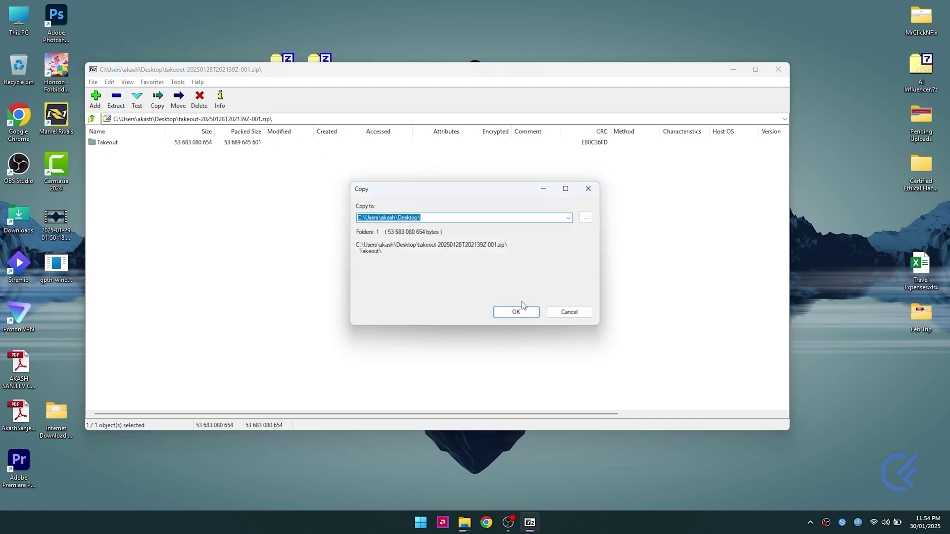
left_click(513, 314)
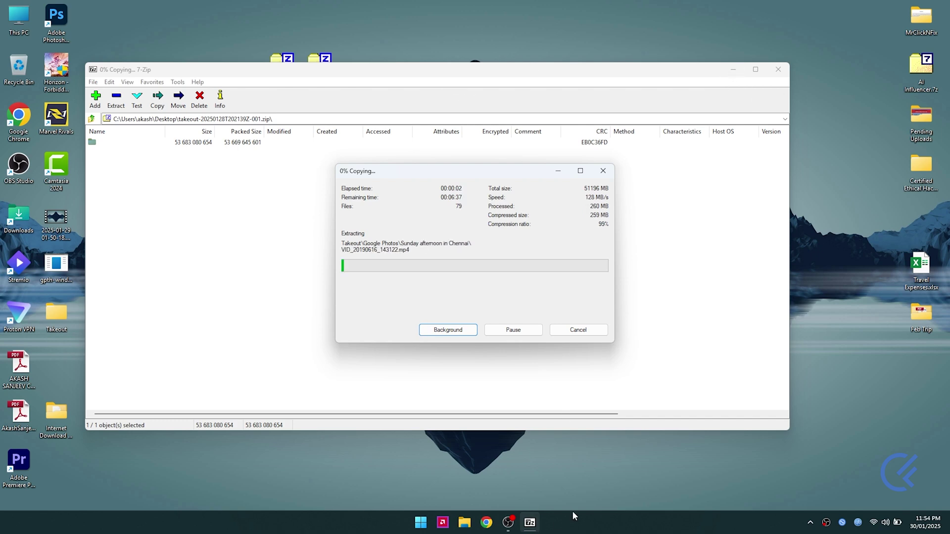
left_click(779, 441)
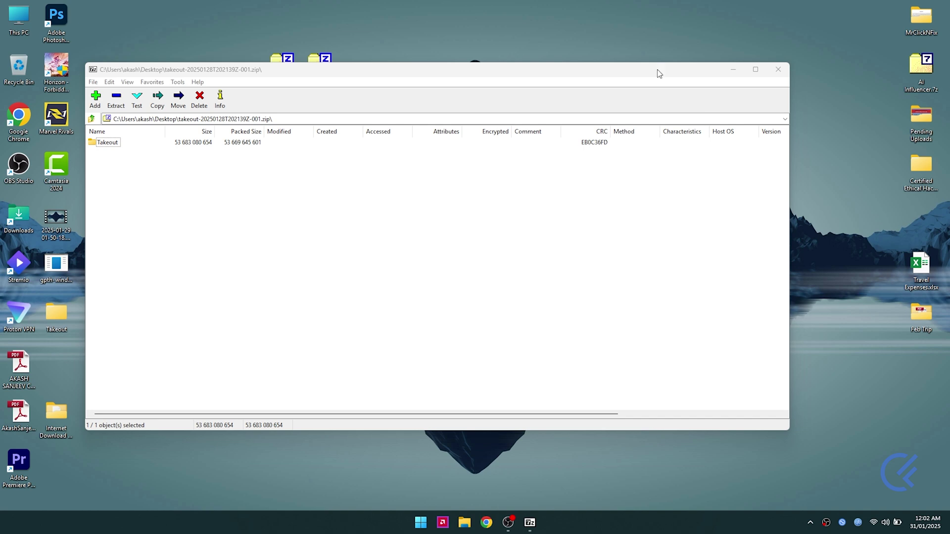
Close the first archive and check the extracted Takeout folder on the Desktop.
left_click(778, 69)
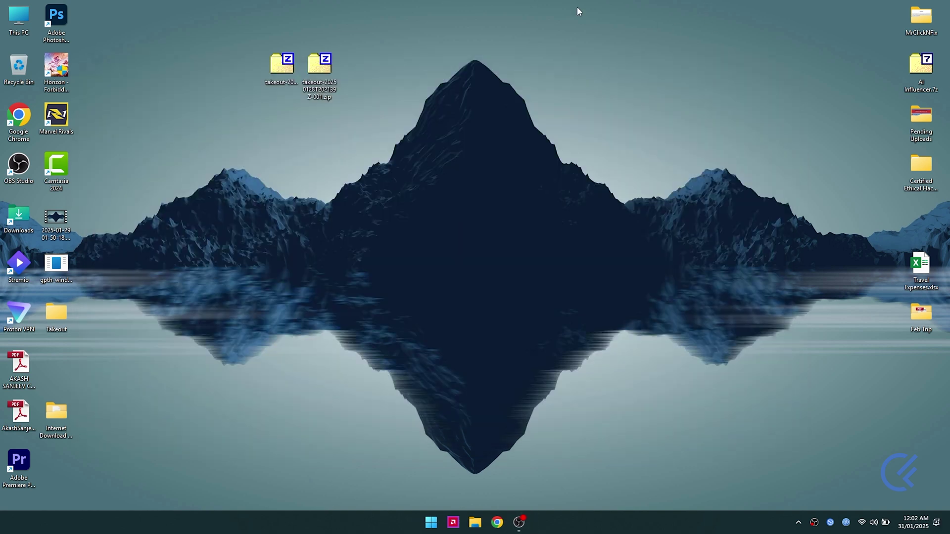
double_click(63, 313)
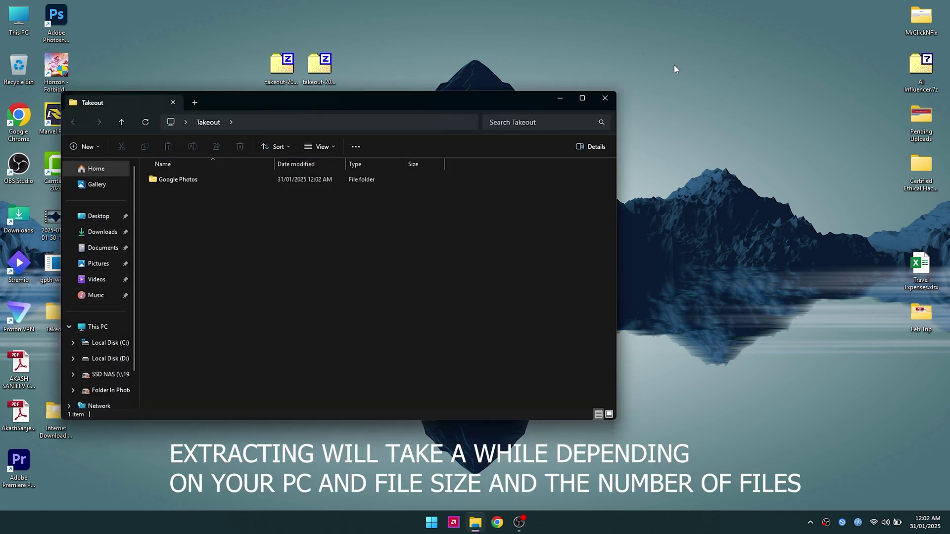
left_click(602, 100)
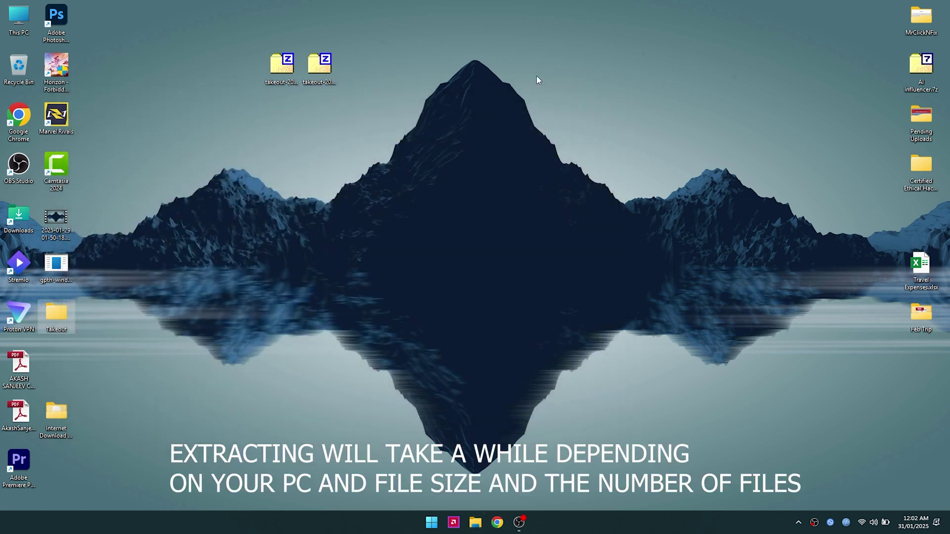
Extract takeout-20250128T202139Z-002.zip's Takeout folder to the Desktop and close 7-Zip.
double_click(267, 69)
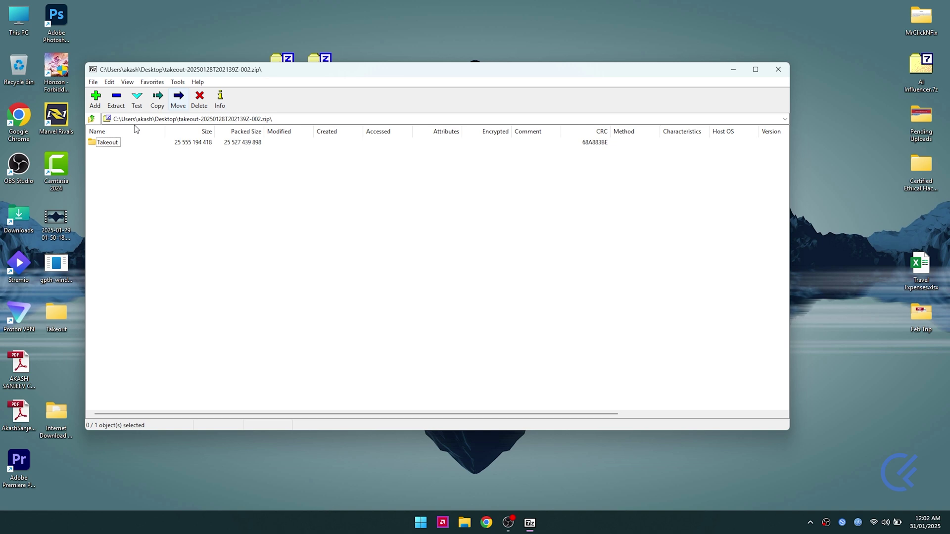
left_click(117, 97)
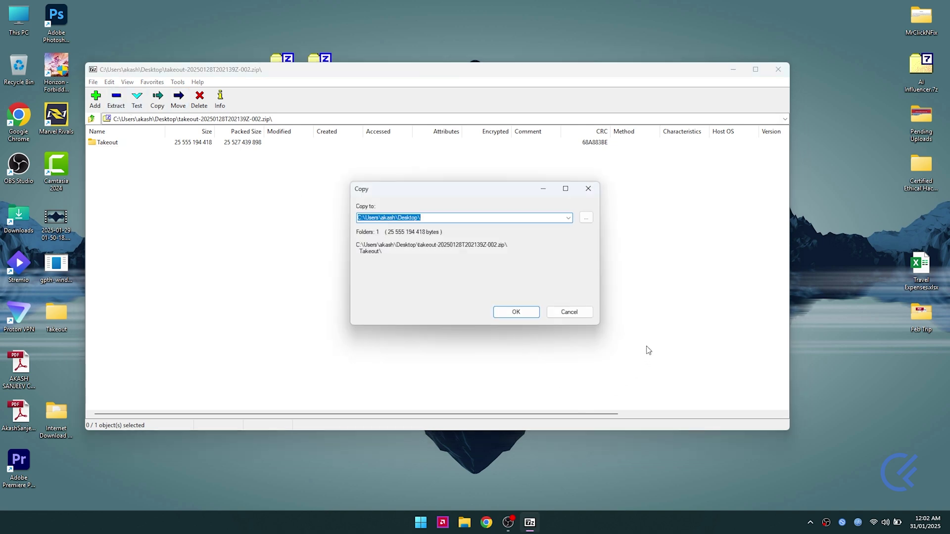
left_click(525, 312)
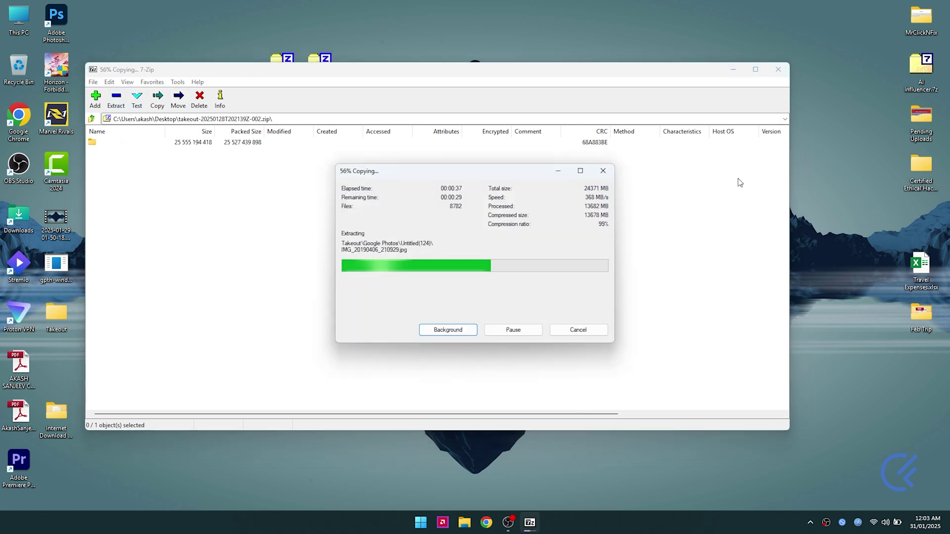
left_click(777, 70)
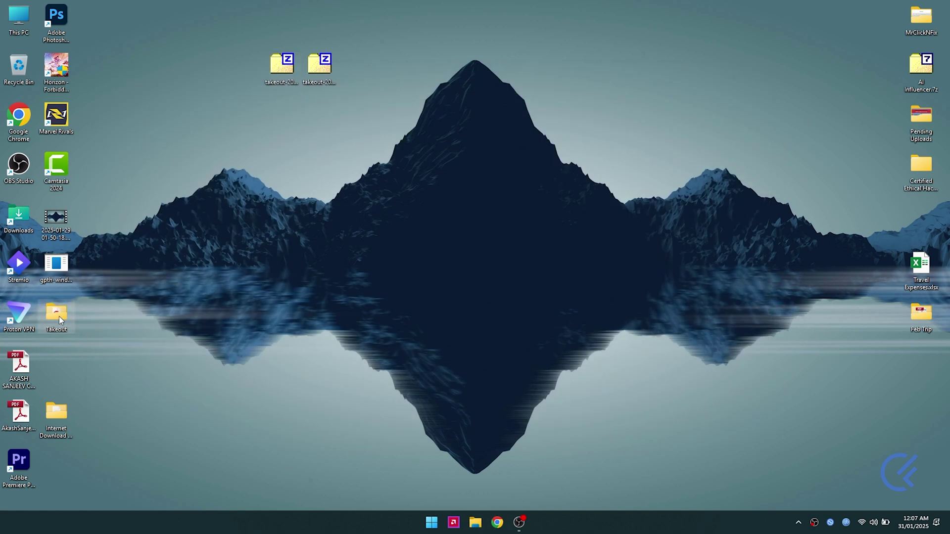
Open the merged Takeout folder, glance into Google Photos, then open archive_browser.html.
double_click(56, 316)
left_click_drag(239, 97, 341, 106)
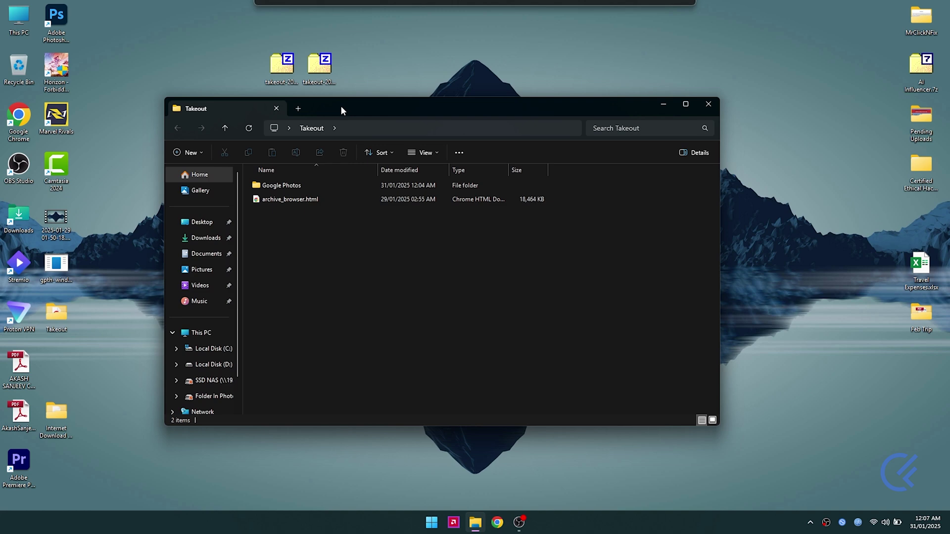
double_click(281, 185)
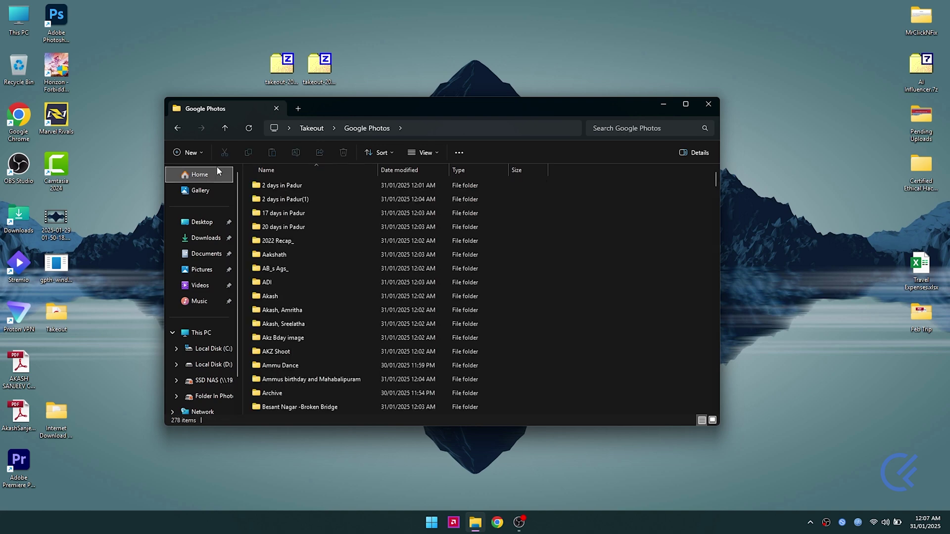
left_click(179, 129)
double_click(293, 203)
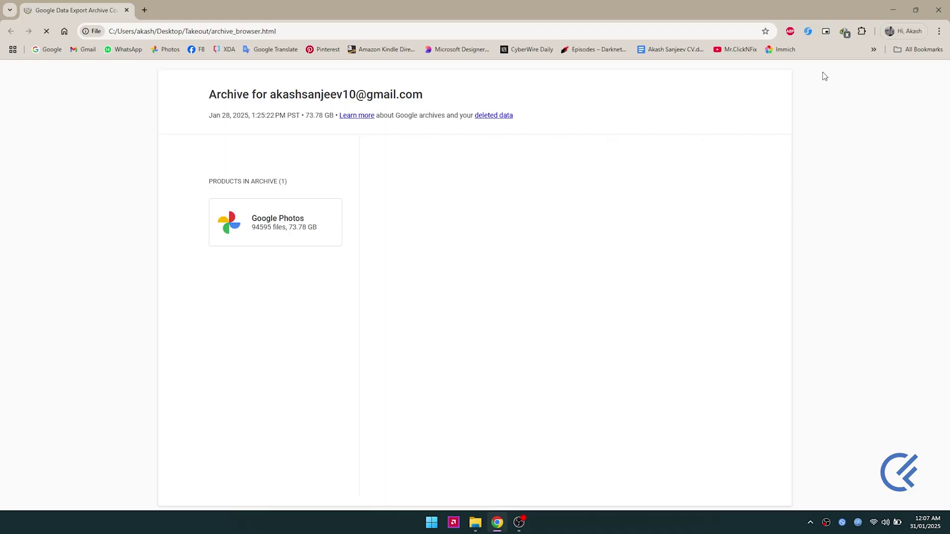
Review the archive summary confirming the Google Photos export succeeded.
scroll(480, 316, "down", 5)
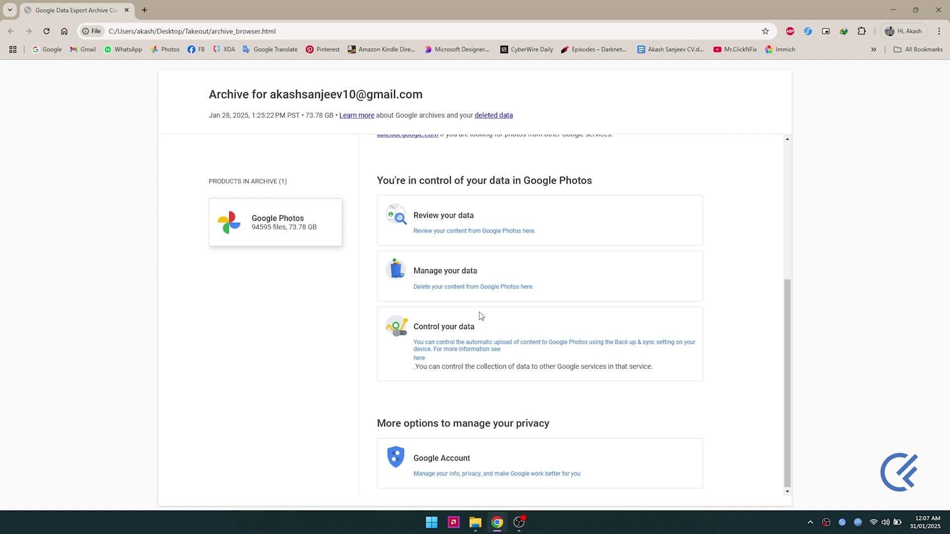
scroll(480, 315, "up", 5)
left_click_drag(390, 232, 413, 213)
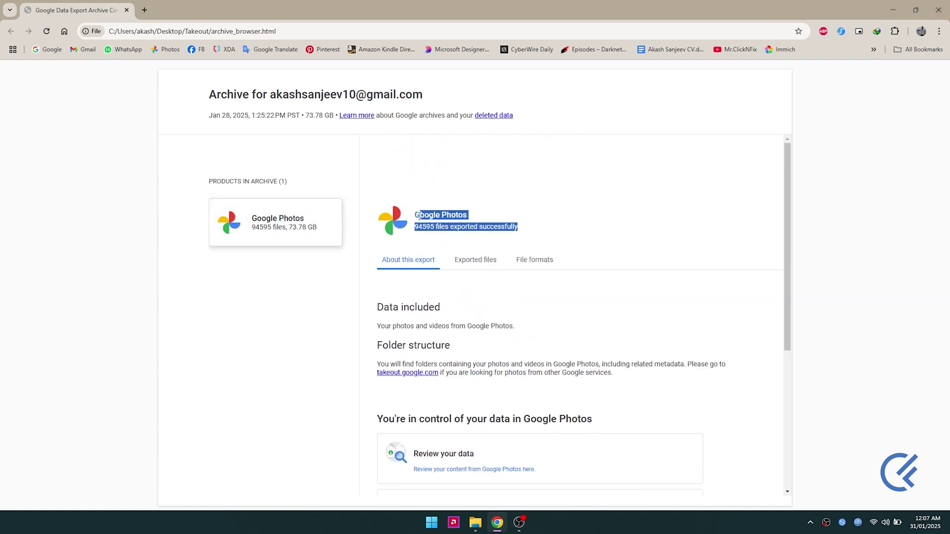
left_click(607, 238)
scroll(564, 294, "down", 2)
scroll(537, 153, "up", 2)
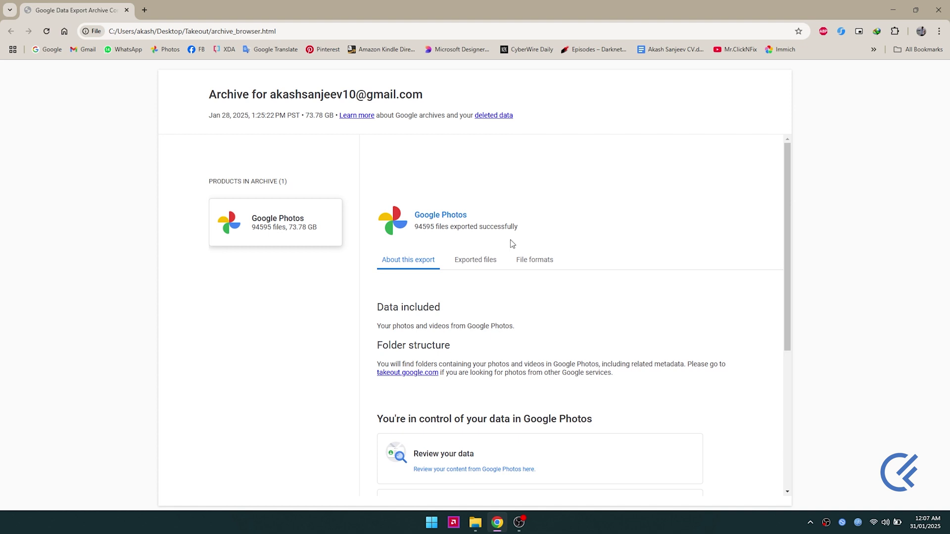
Read the Google Photos file formats: Photos, album metadata JSON and photo metadata JSON.
left_click(534, 265)
scroll(451, 321, "down", 1)
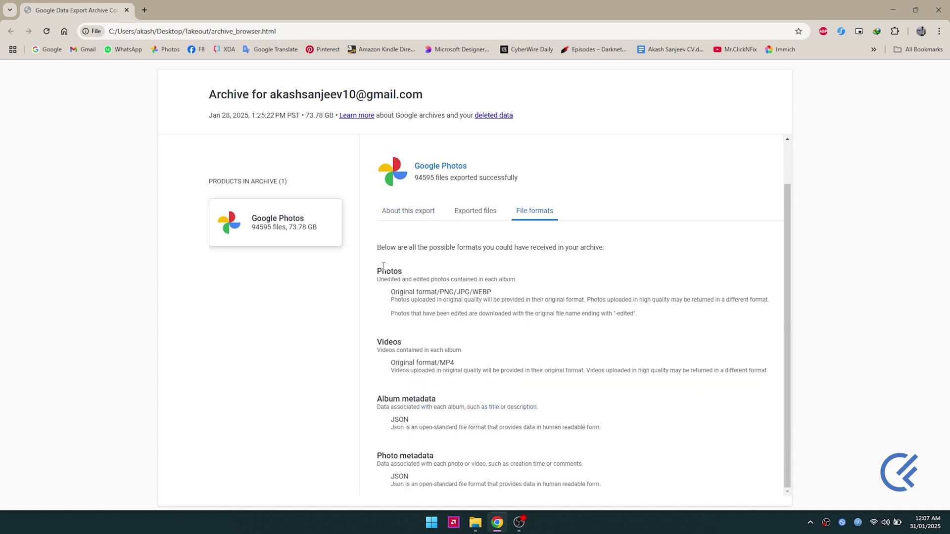
left_click_drag(383, 266, 524, 339)
left_click(458, 342)
left_click_drag(376, 396, 616, 433)
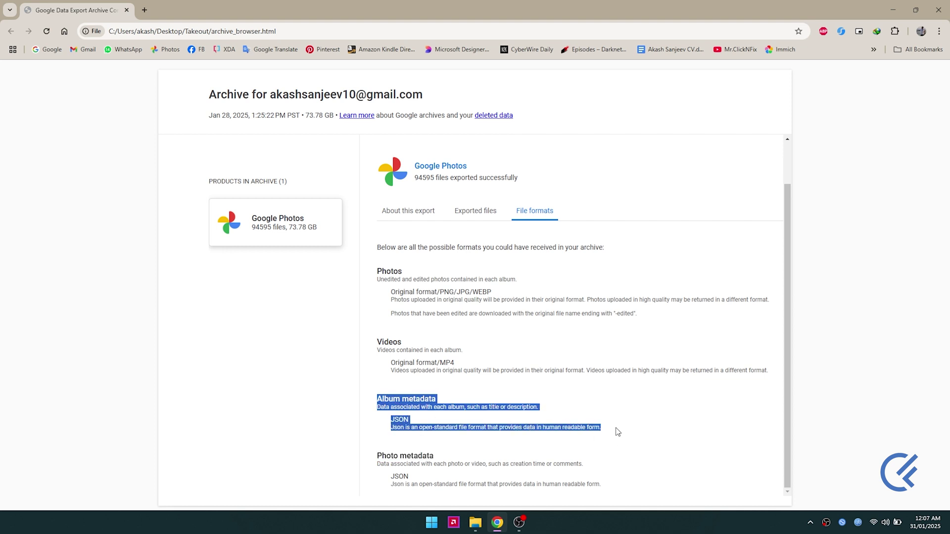
left_click(352, 409)
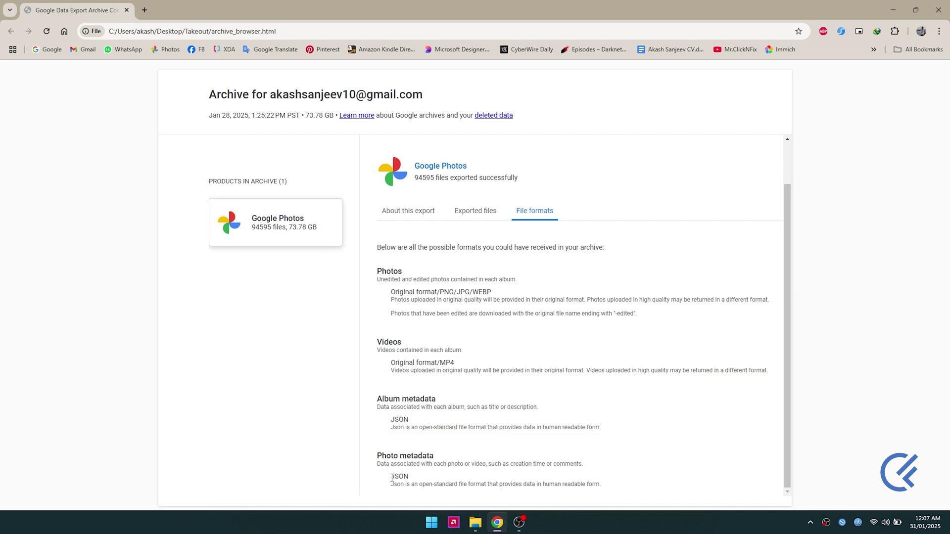
left_click_drag(391, 478, 617, 498)
left_click(622, 479)
Close the browser and the Takeout folder window, moving the Takeout folder toward the desktop centre.
left_click(937, 10)
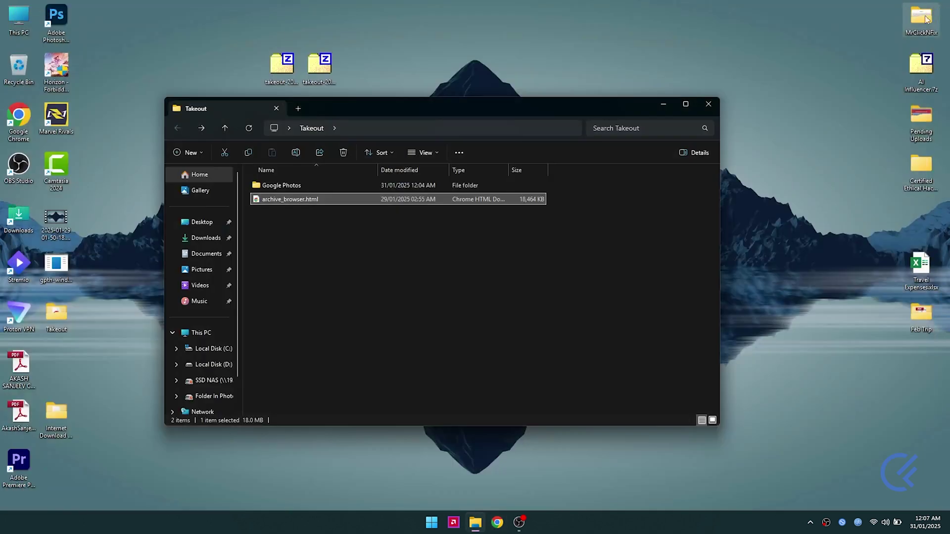
left_click(708, 104)
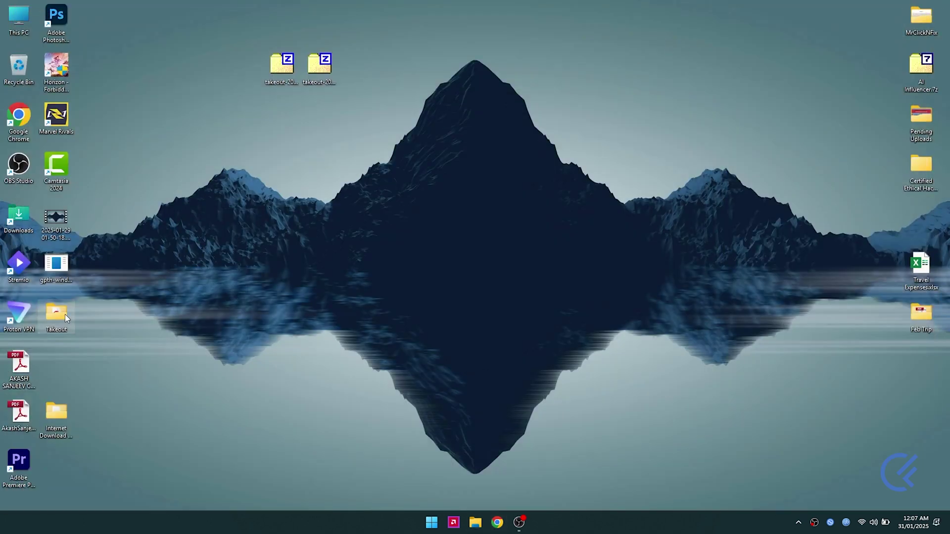
left_click_drag(64, 313, 554, 72)
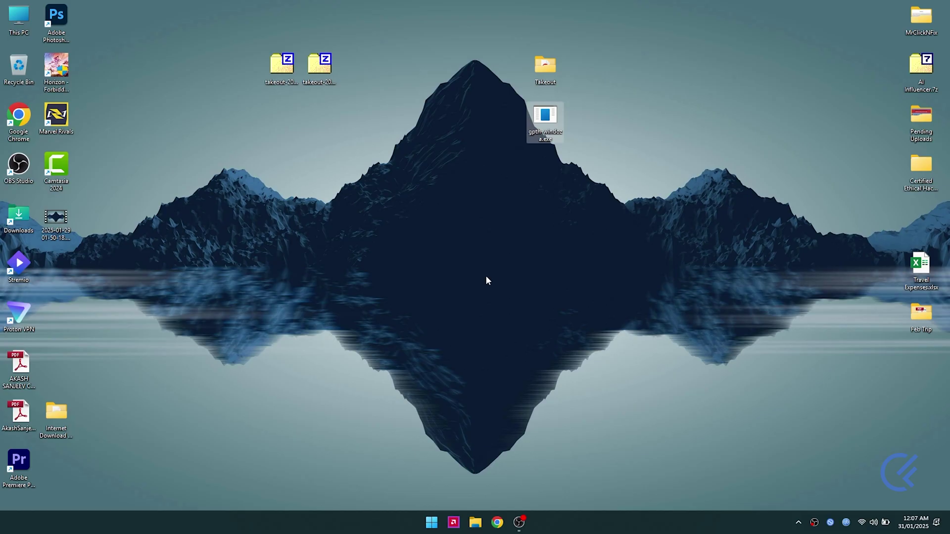
Run gpth-windoza.exe as administrator and let it run anyway past the SmartScreen warning.
right_click(545, 121)
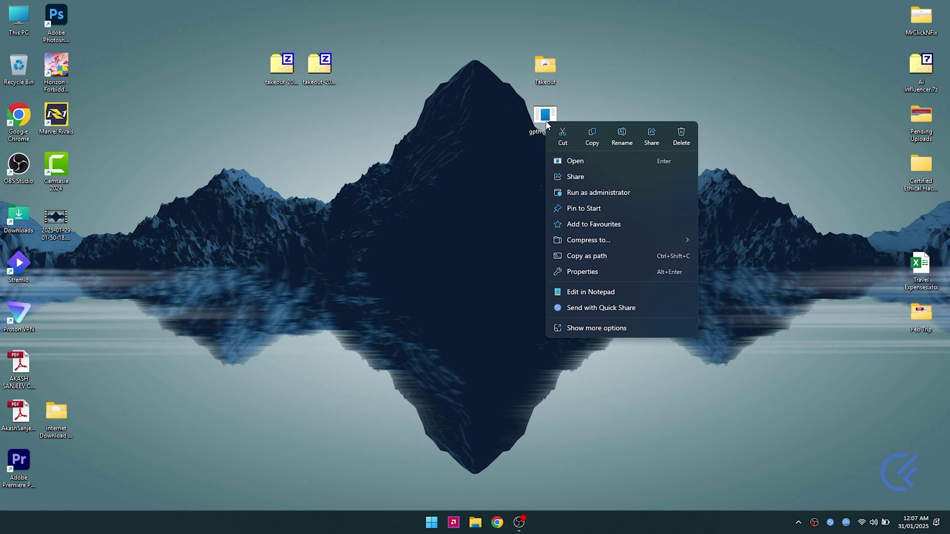
left_click(569, 191)
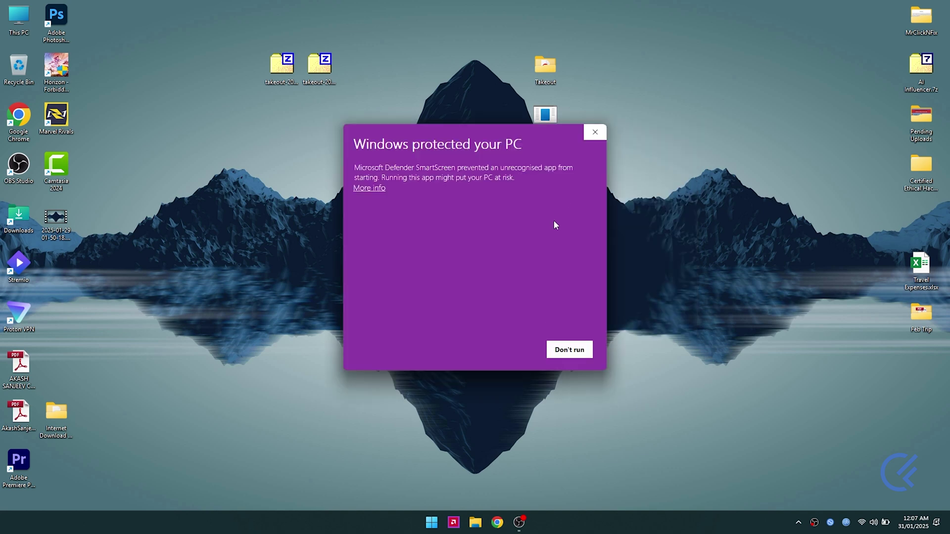
left_click(382, 191)
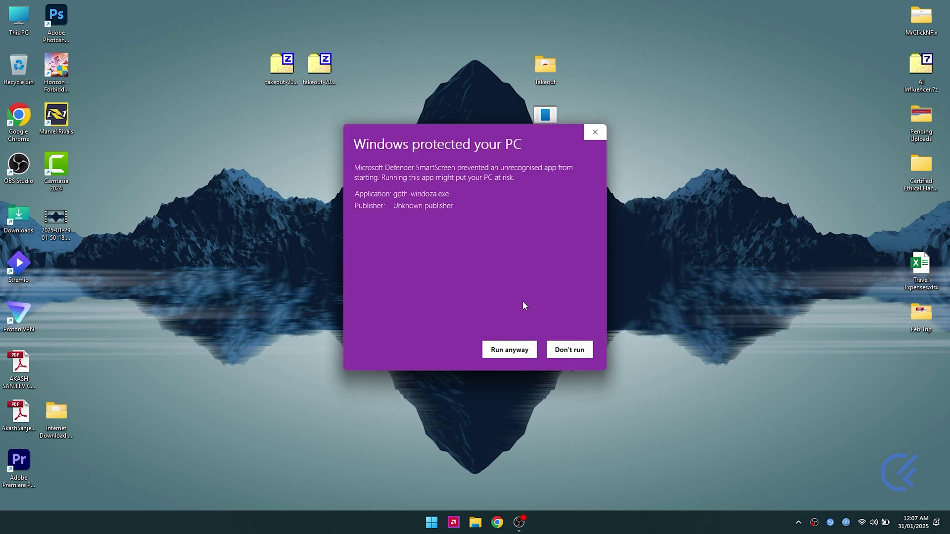
left_click(517, 348)
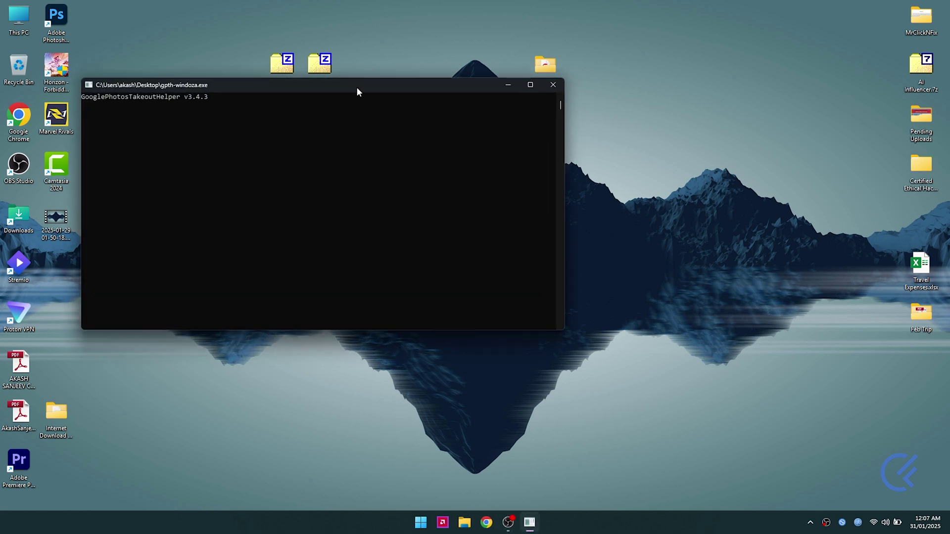
Pick the Desktop's Takeout folder as the helper's input directory in Browse For Folder.
left_click_drag(358, 90, 451, 182)
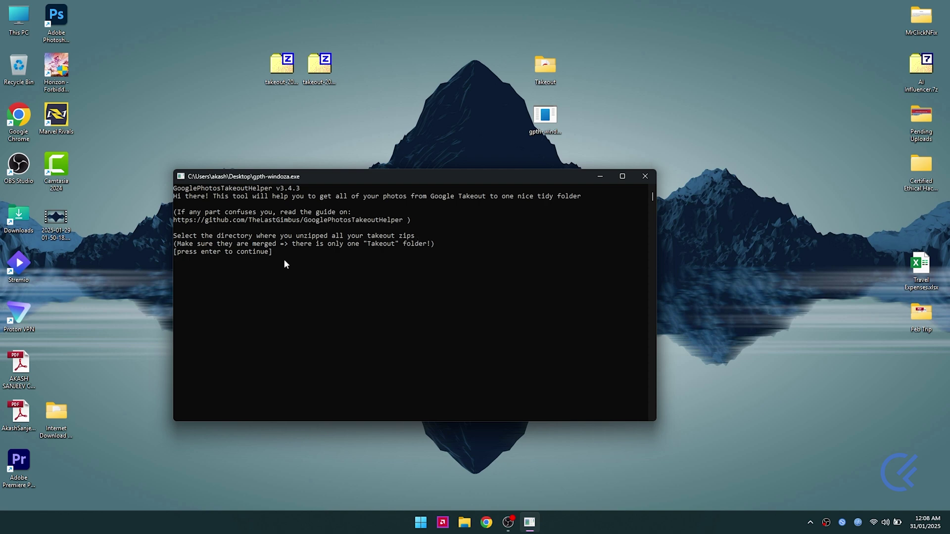
key("Return")
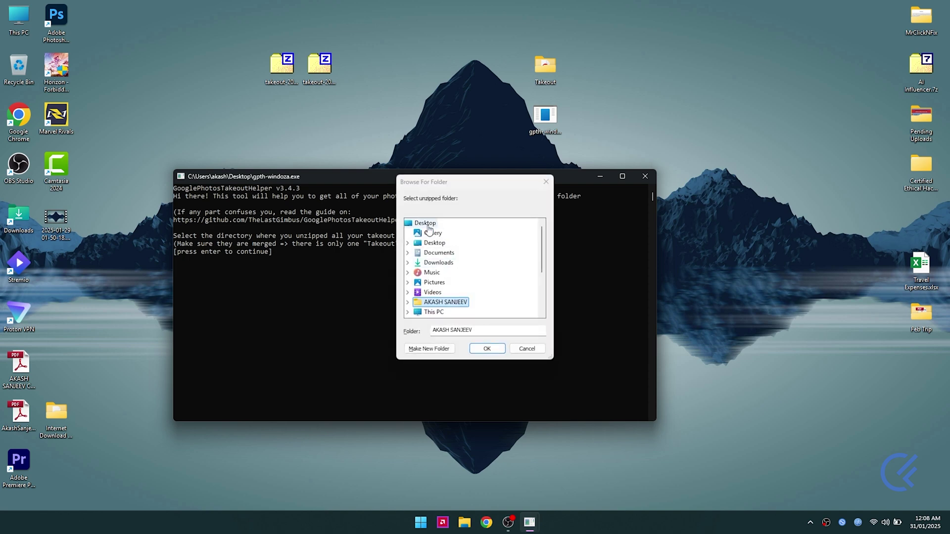
left_click(408, 242)
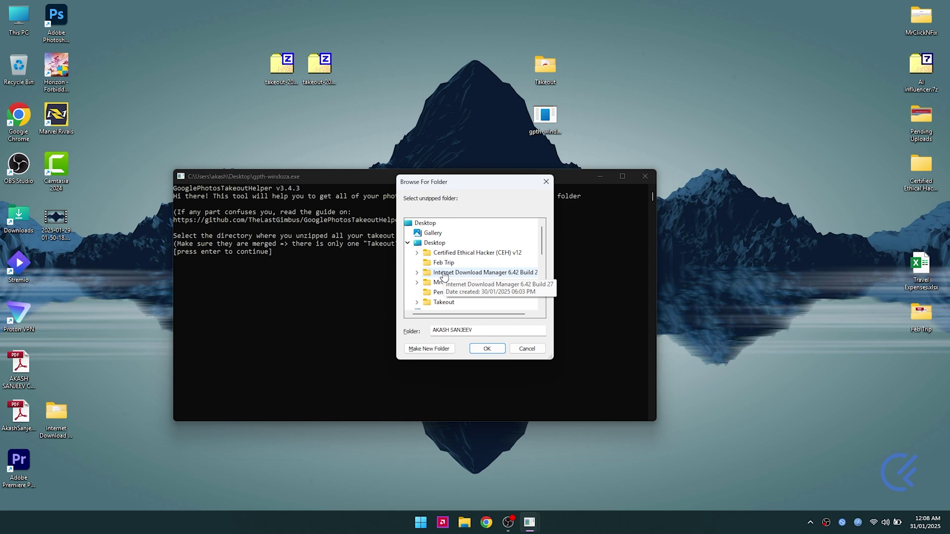
double_click(443, 301)
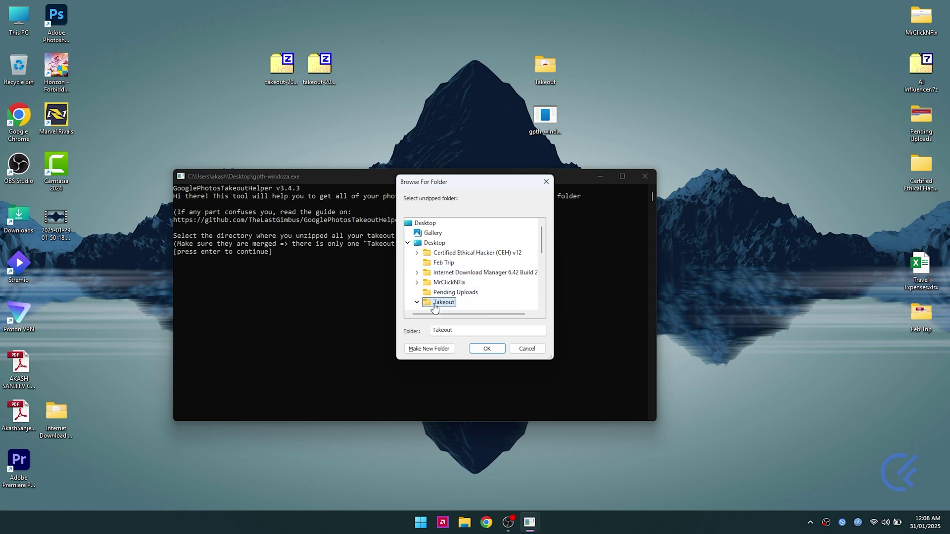
left_click(483, 351)
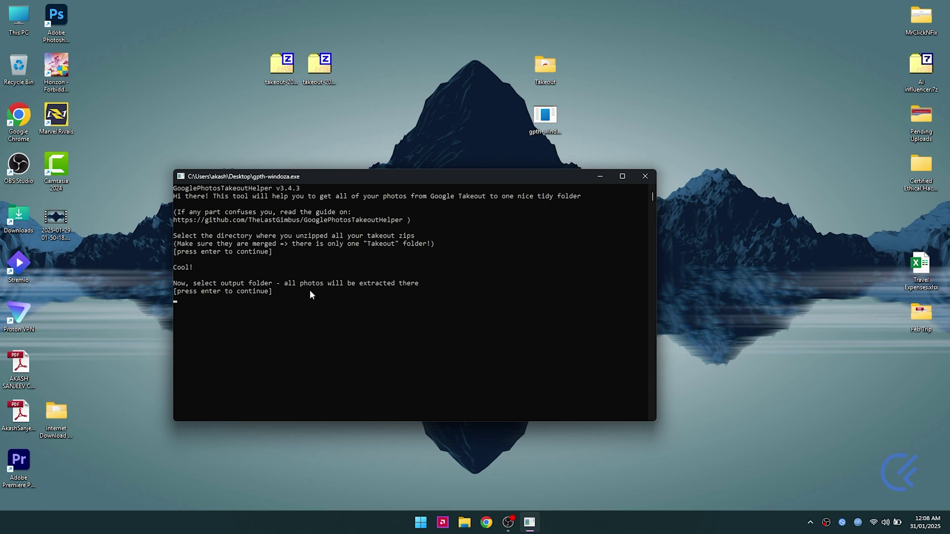
right_click(639, 46)
left_click(432, 127)
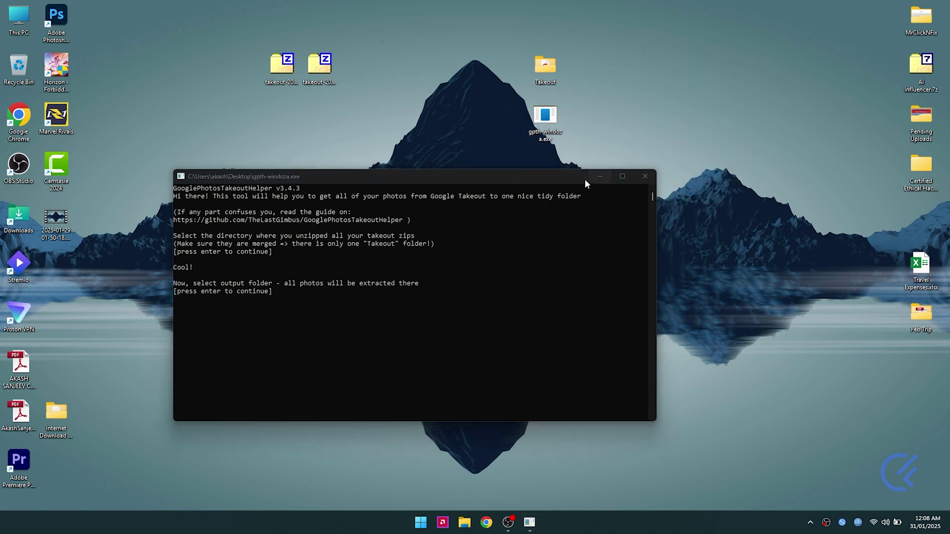
left_click_drag(583, 179, 469, 162)
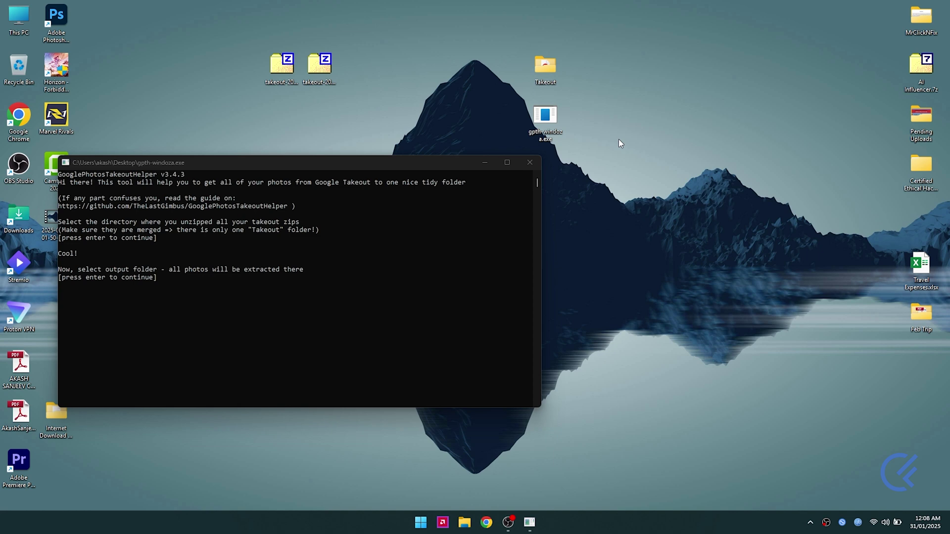
Make a new desktop folder named 'Extracted With Original Date' and place it beside Takeout.
right_click(648, 125)
mouse_move(681, 192)
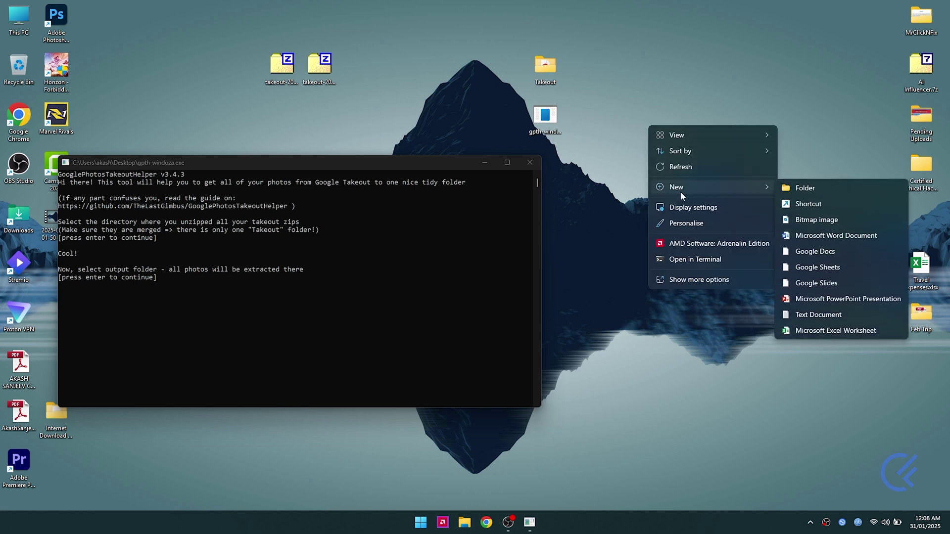
left_click(788, 188)
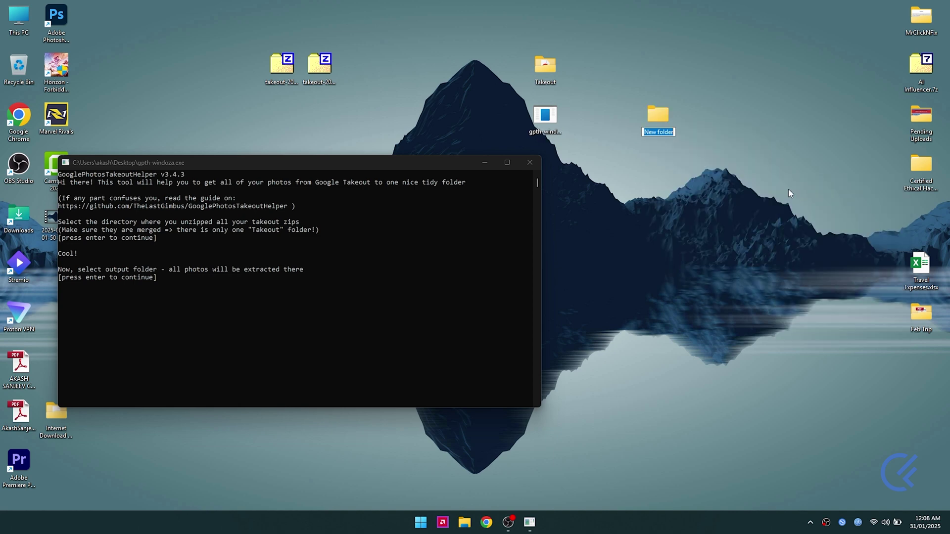
type("Extracted With O")
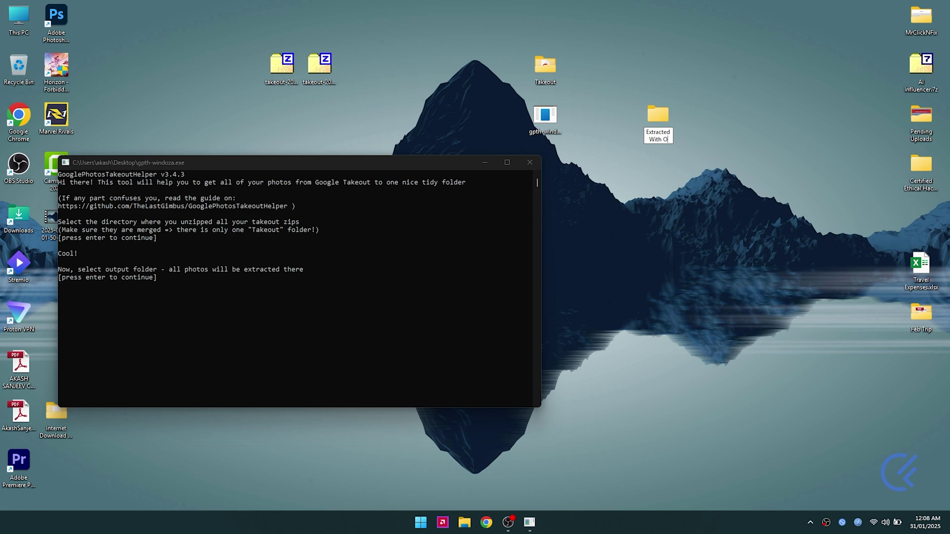
type("riginal Date")
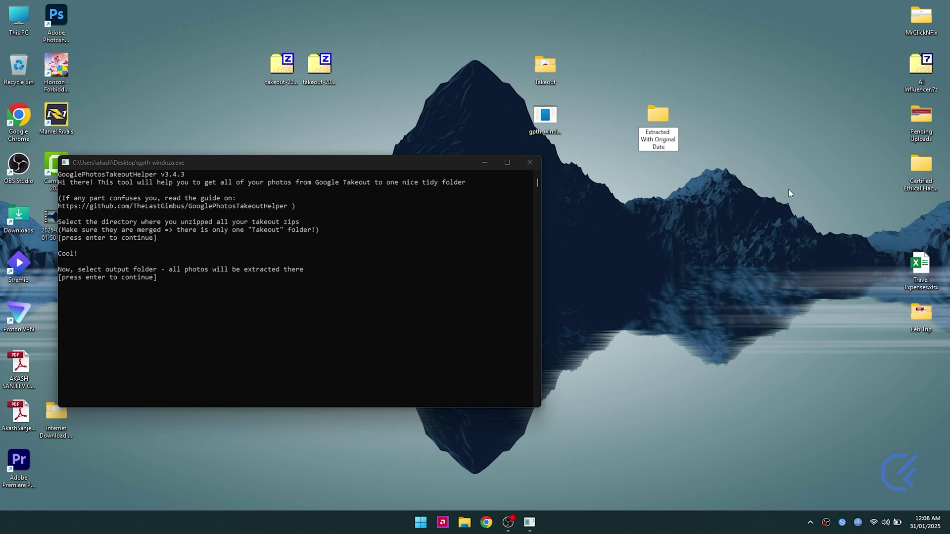
key("Return")
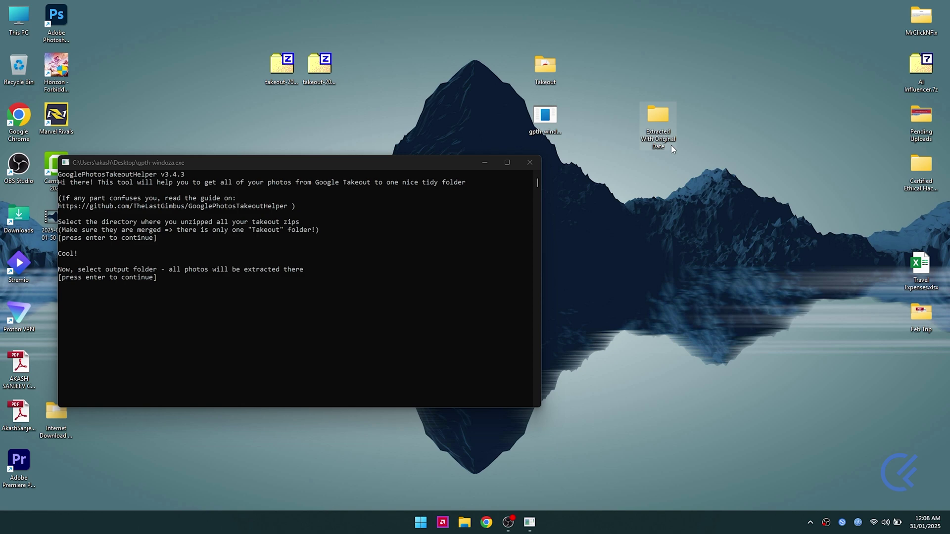
left_click_drag(628, 96, 608, 105)
left_click(436, 315)
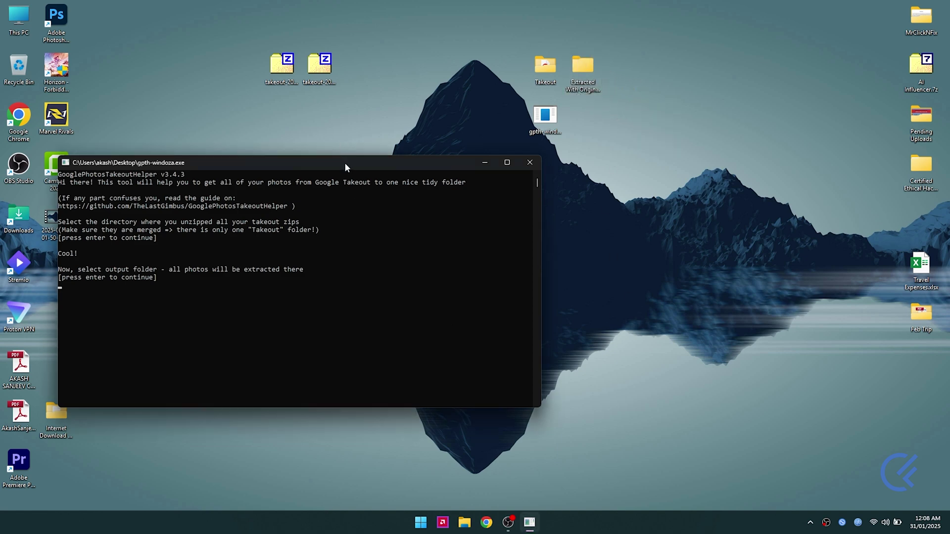
Get the helper console out of text selection mode so it accepts input again.
left_click_drag(344, 162, 460, 144)
left_click(421, 252)
key("Return")
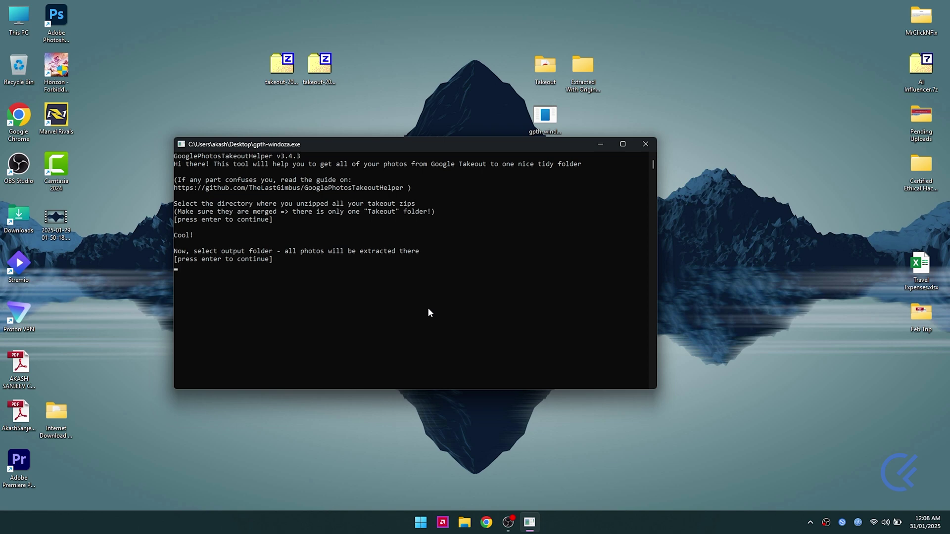
left_click(402, 308)
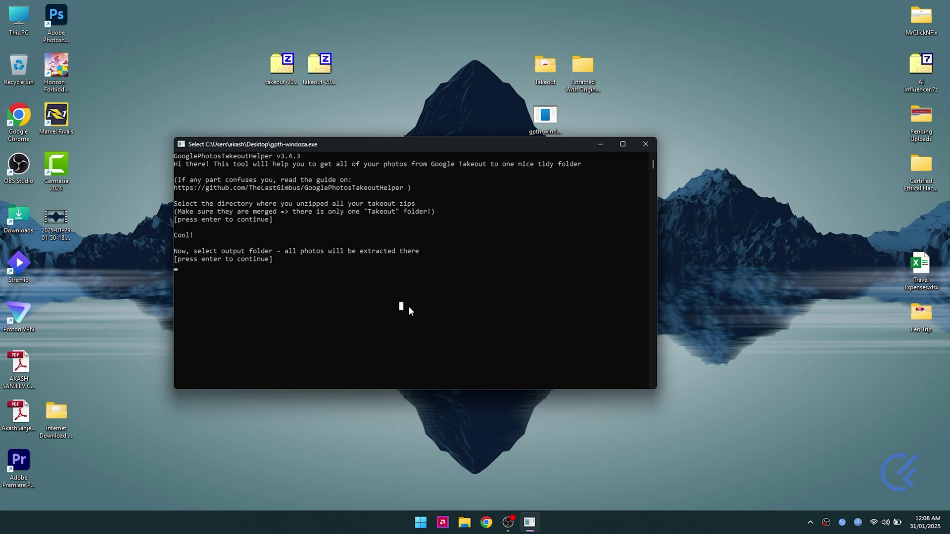
key("Return")
left_click(319, 259)
key("Return")
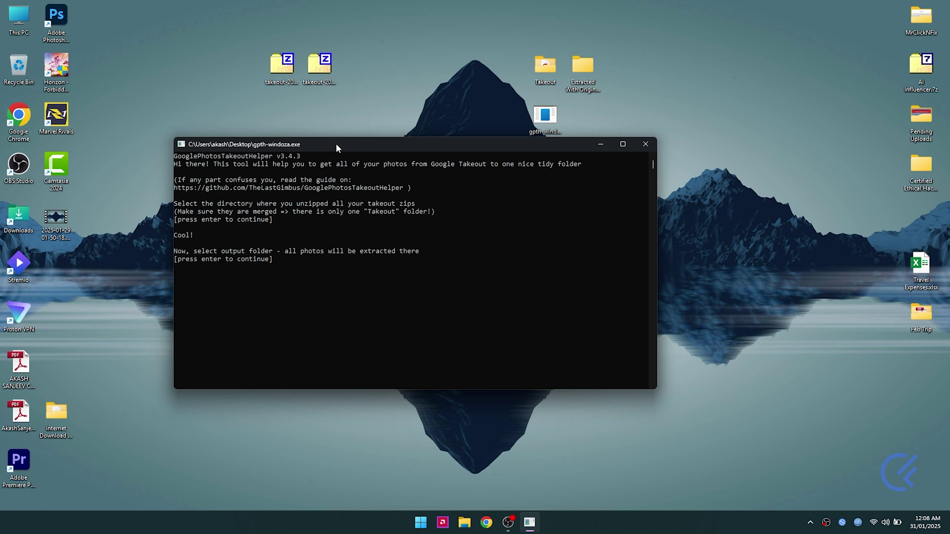
left_click_drag(335, 144, 480, 173)
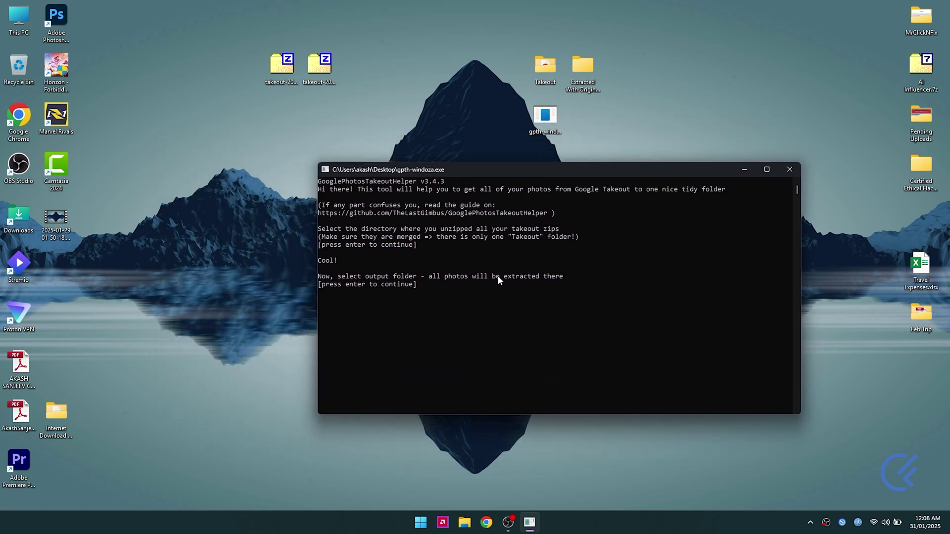
left_click(501, 292)
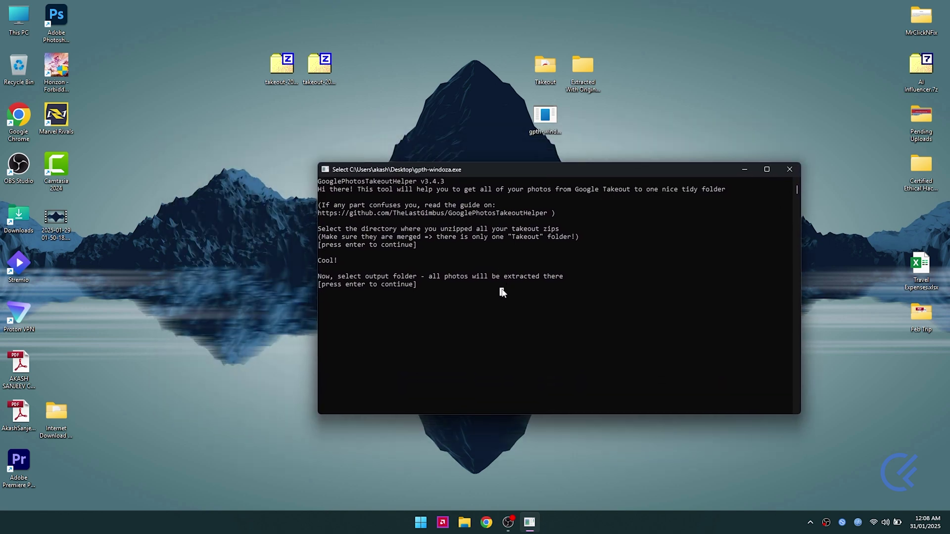
key("Return")
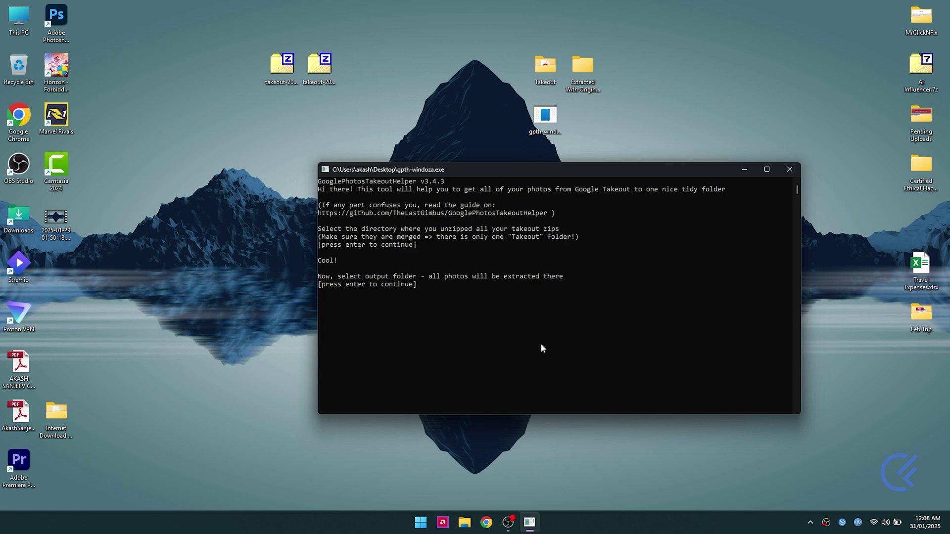
Choose Desktop's 'Extracted With Original Date' folder as the output folder.
key("Return")
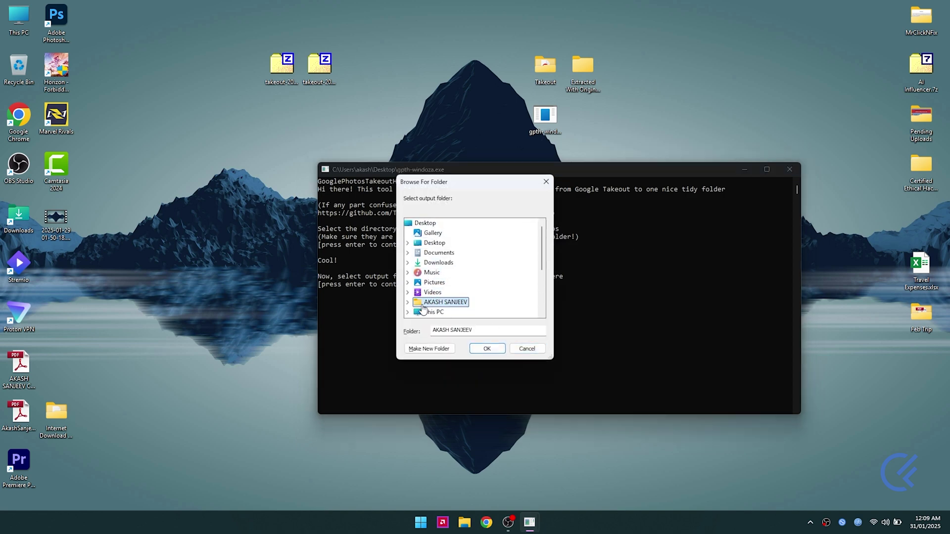
left_click(408, 243)
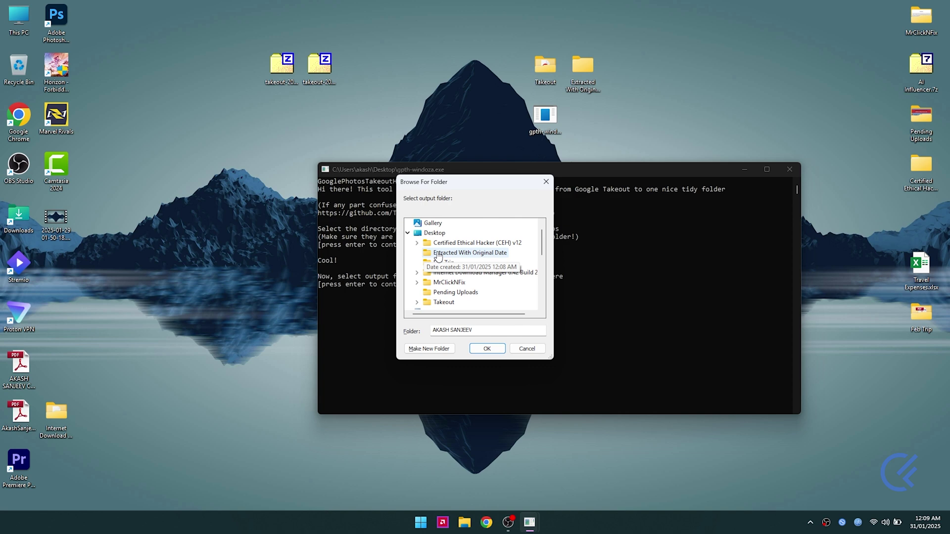
left_click(438, 261)
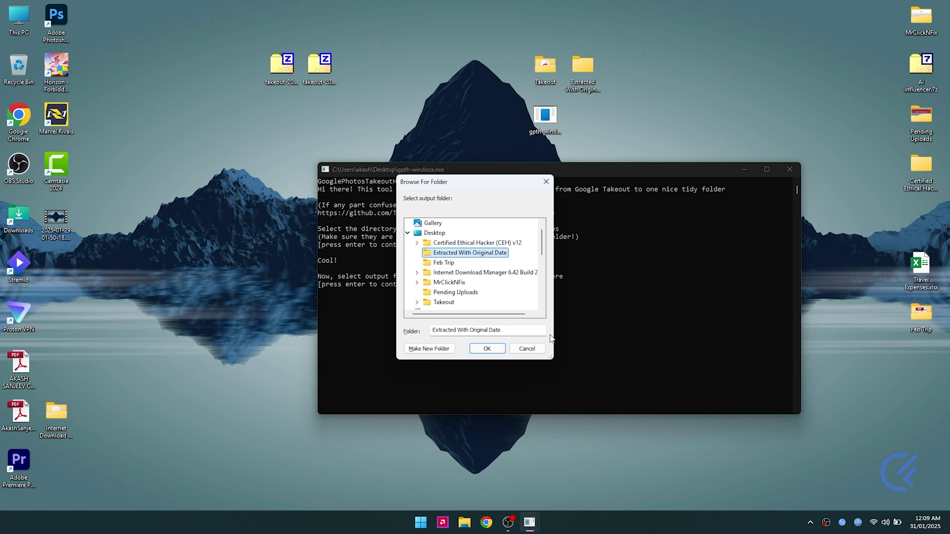
left_click(487, 348)
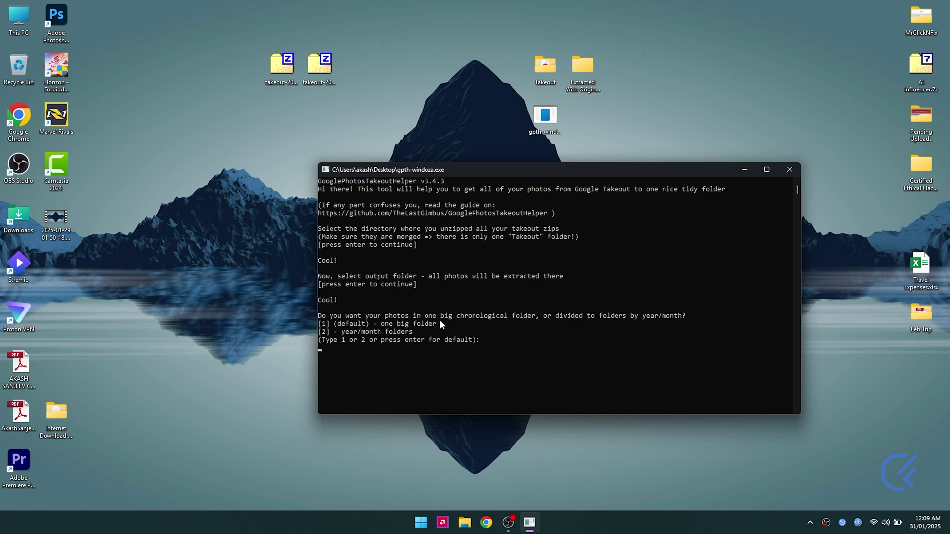
Answer 1 to keep all photos in one big chronological folder.
left_click_drag(385, 333, 413, 324)
left_click(430, 332)
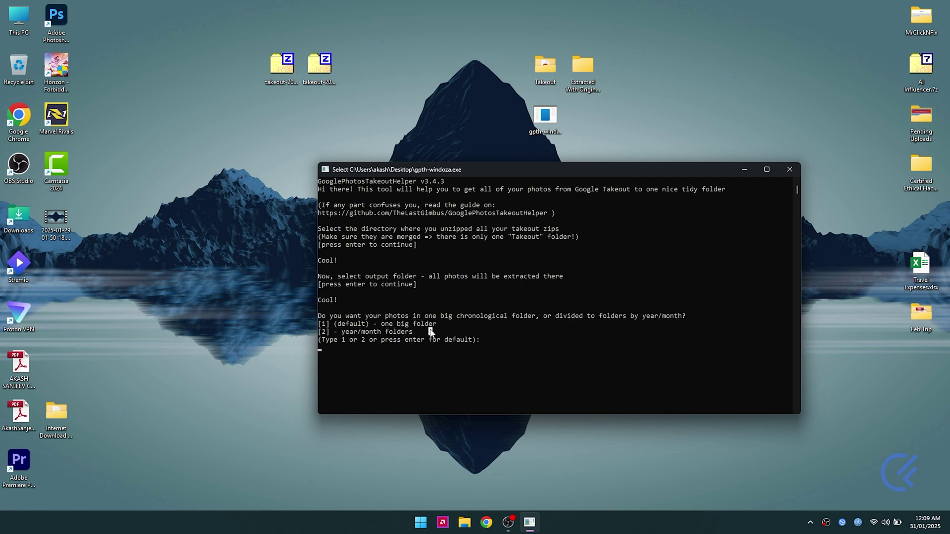
left_click_drag(358, 345, 511, 332)
left_click(430, 322)
left_click_drag(437, 323, 325, 327)
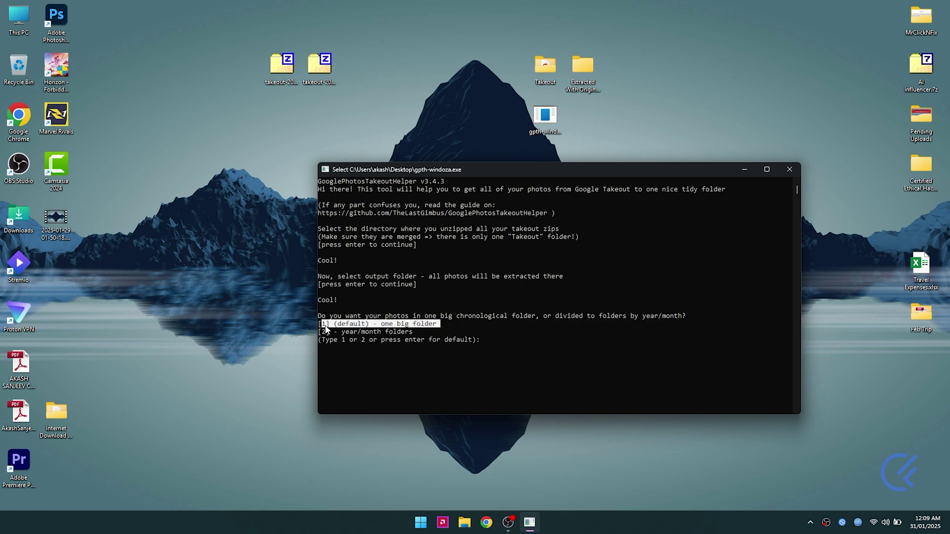
left_click(355, 356)
type("1")
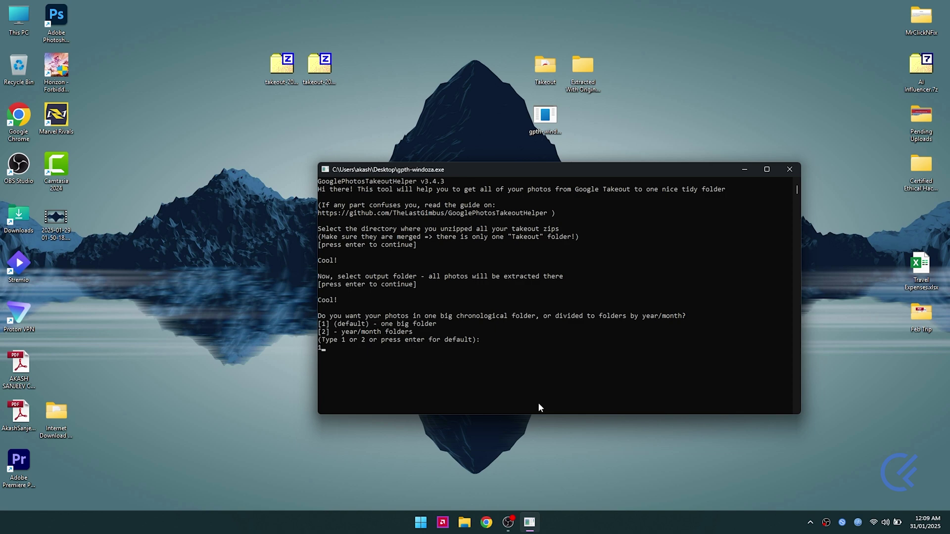
key("Return")
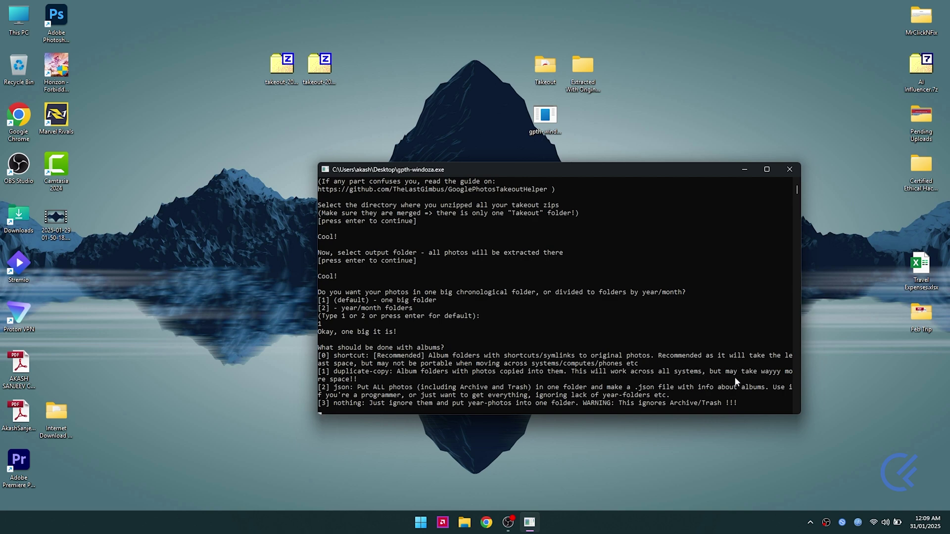
Answer 1 for duplicate-copy albums and wait until all 49434 photos are processed.
type("1")
key("Return")
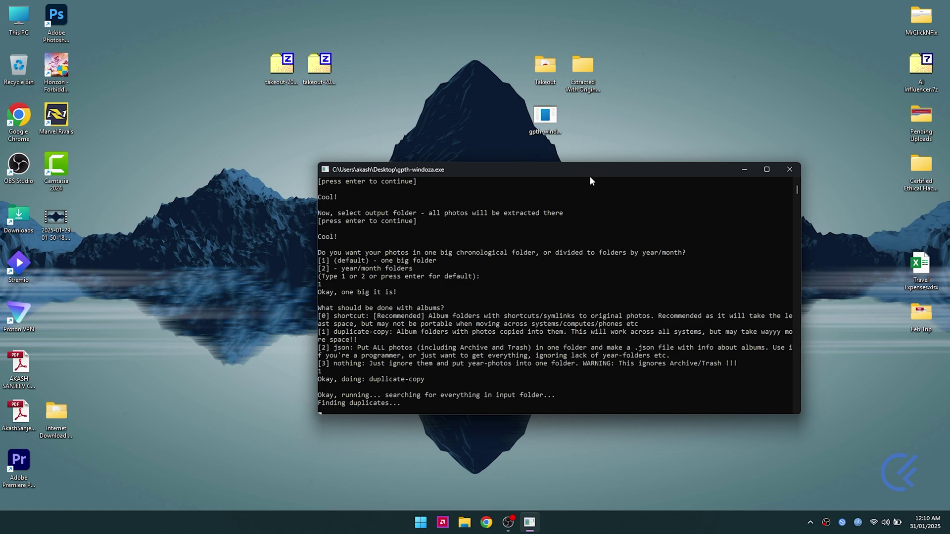
left_click_drag(593, 174, 536, 169)
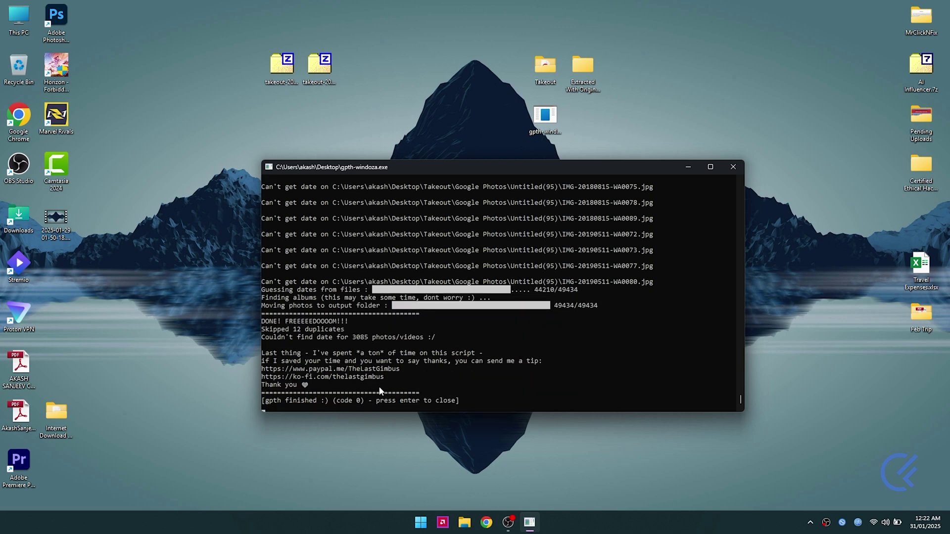
left_click(453, 394)
Close the helper, open Extracted With Original Date, and select the first photo in 2 days in Padur.
key("Return")
key("Return")
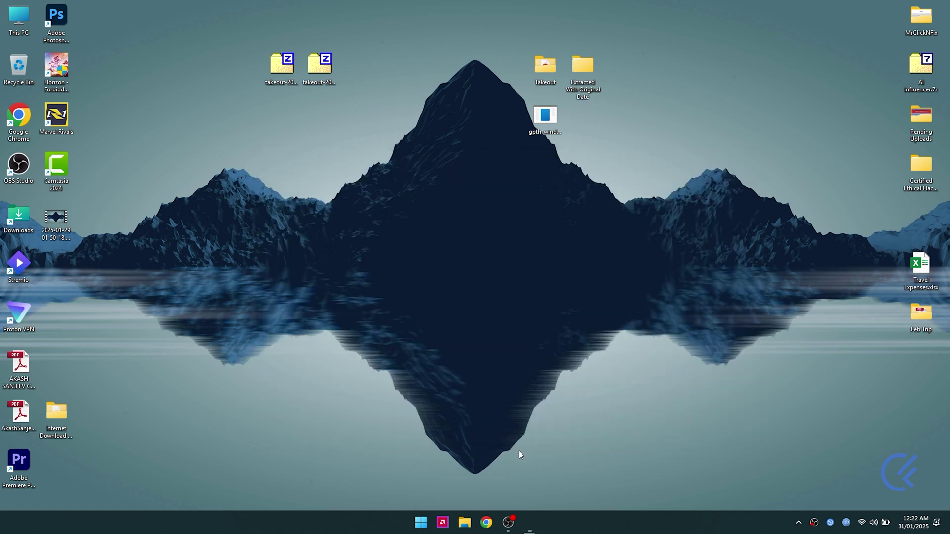
double_click(586, 70)
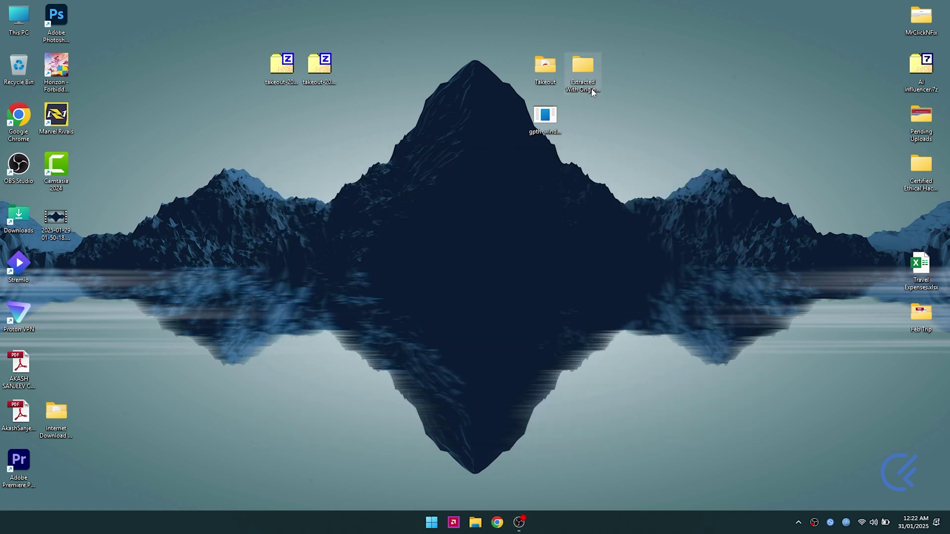
scroll(476, 218, "down", 20)
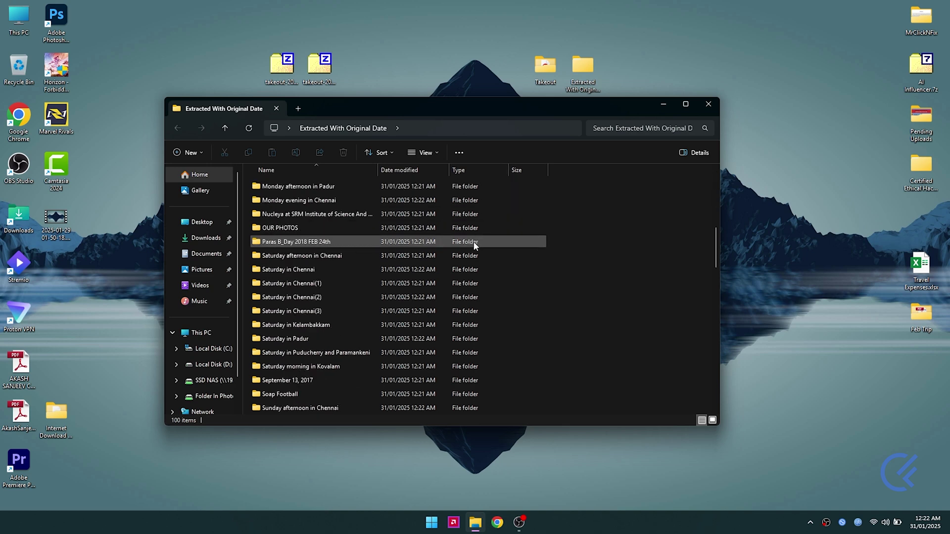
scroll(461, 236, "down", 12)
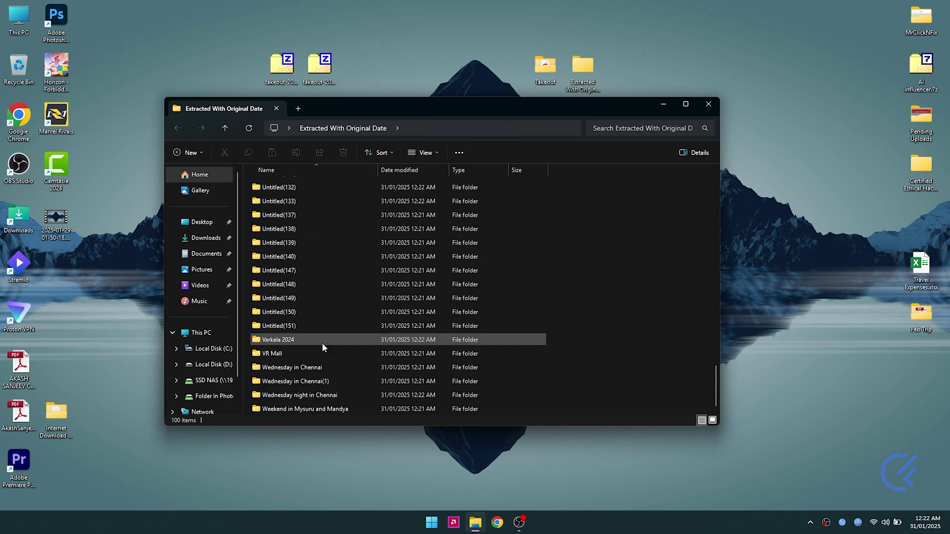
scroll(299, 248, "up", 15)
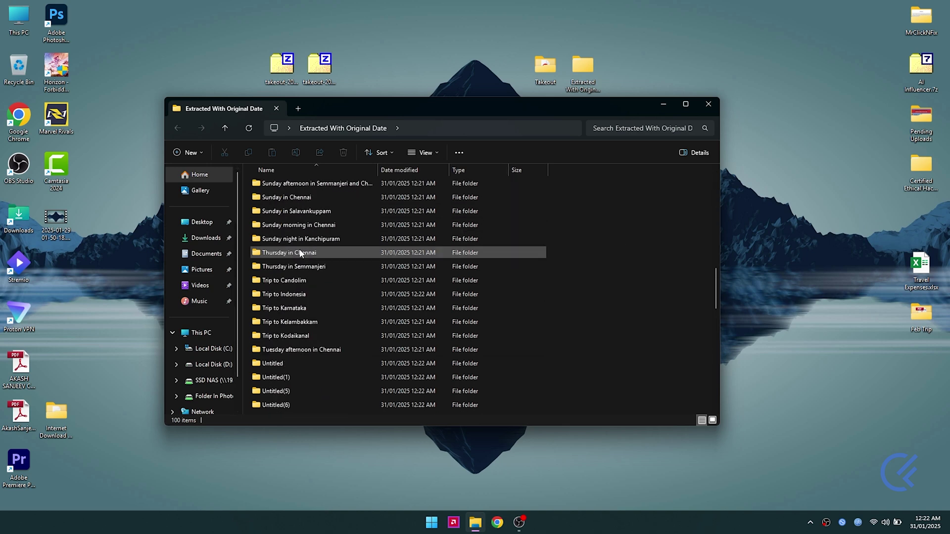
scroll(301, 253, "up", 4)
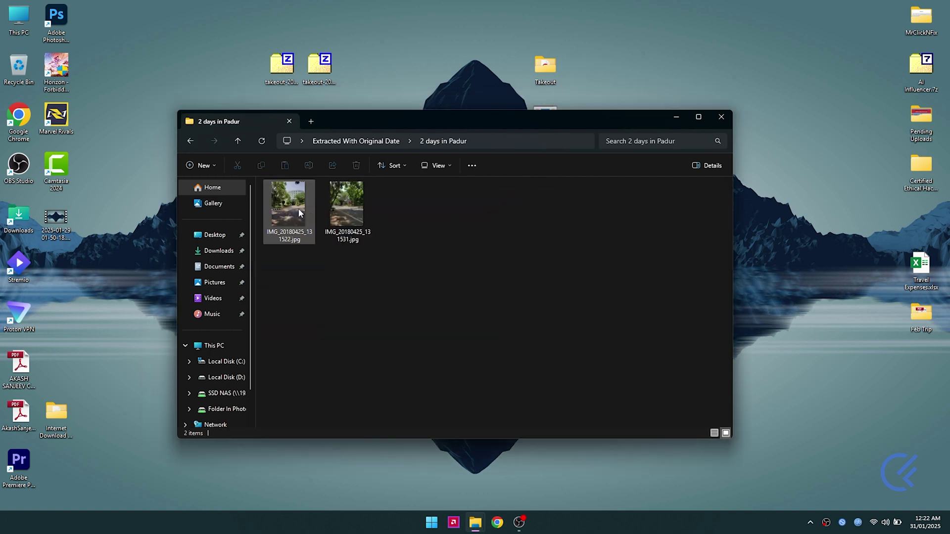
left_click(298, 210)
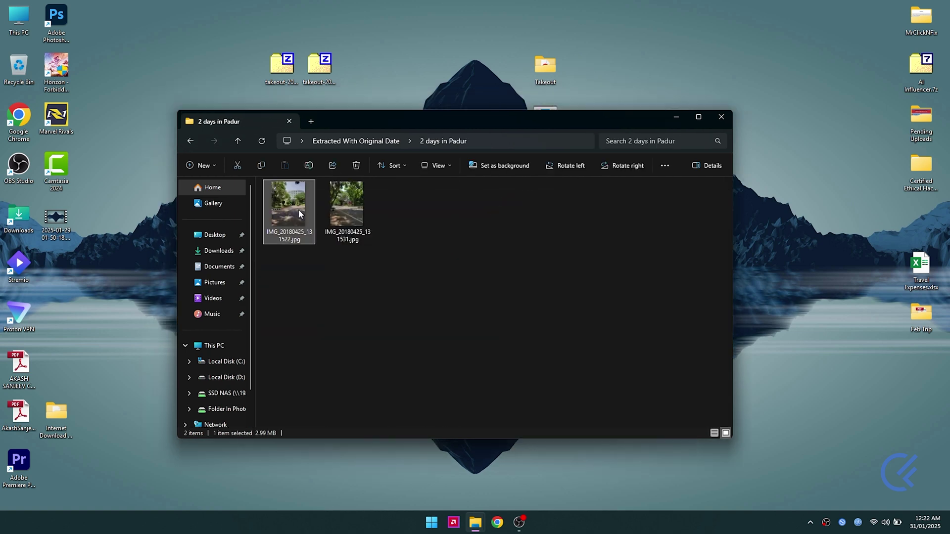
right_click(298, 211)
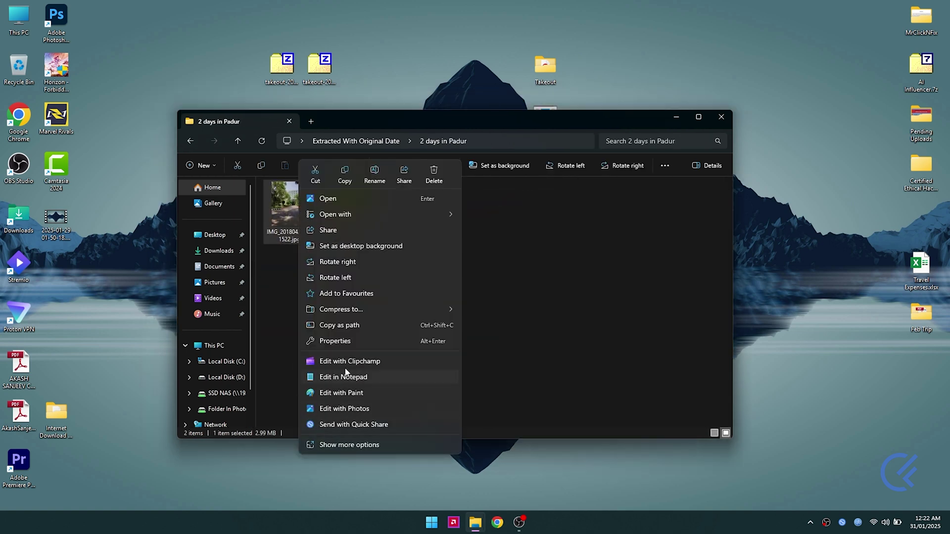
Check IMG_20180425_131522.jpg's Properties for the 25 April 2018 modified date, then close them.
left_click(335, 343)
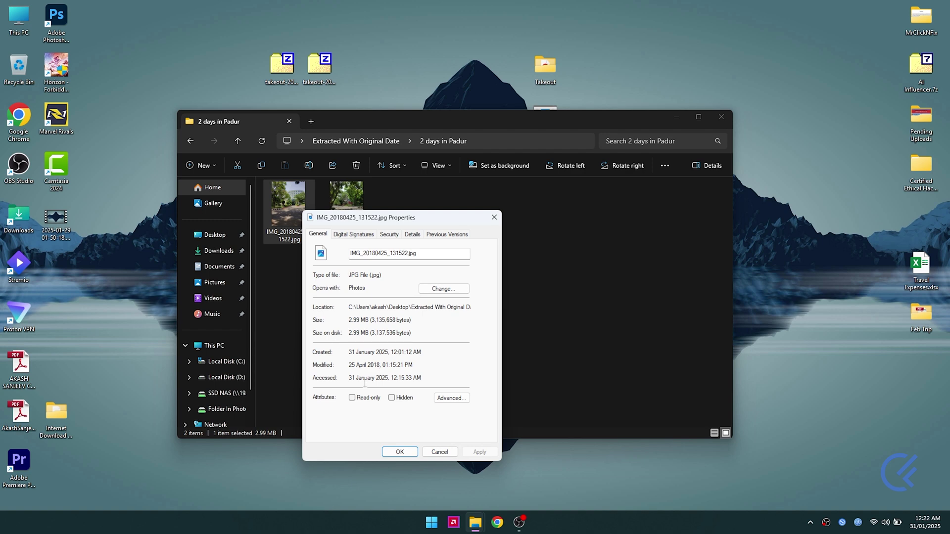
left_click_drag(430, 376, 341, 364)
left_click(382, 366)
left_click(493, 217)
Go back to Extracted With Original Date, close its Explorer window, and deselect the desktop icon.
key("alt+Left")
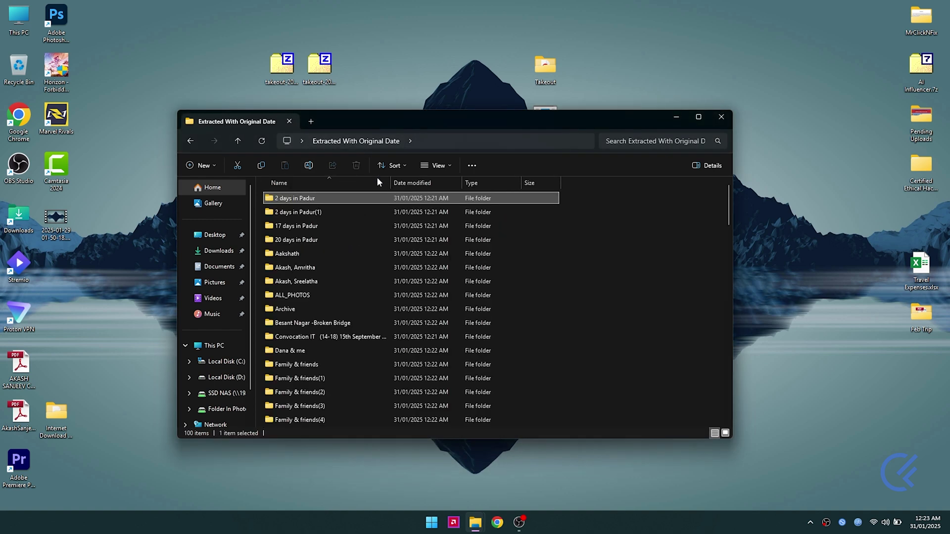
left_click(720, 117)
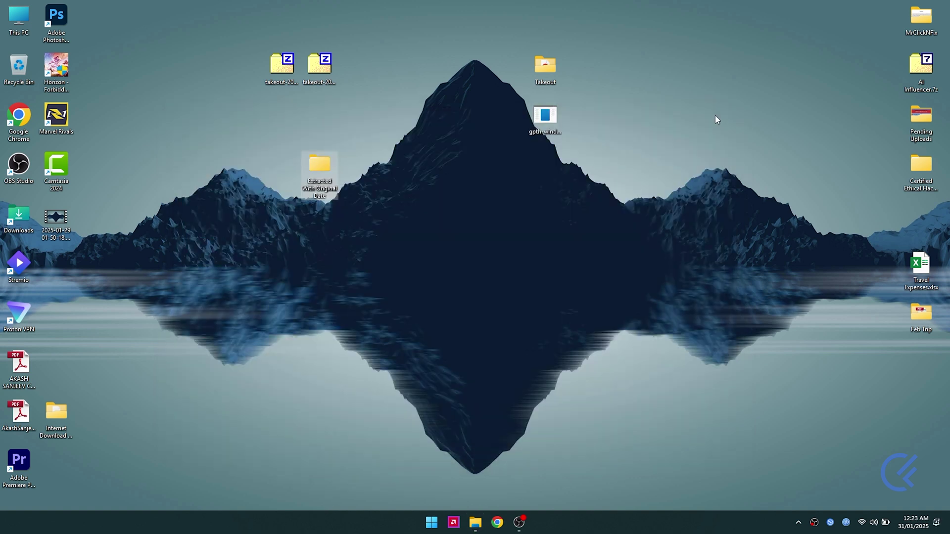
left_click(505, 358)
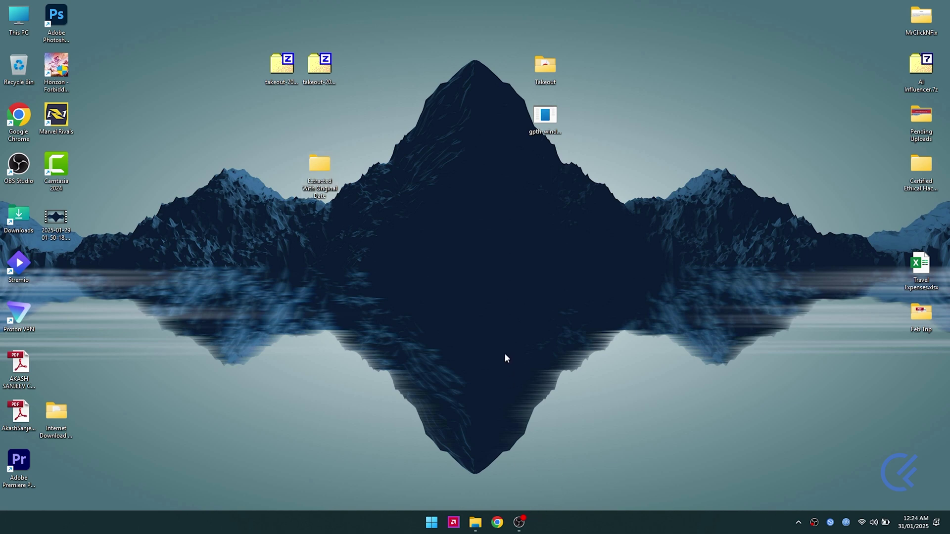